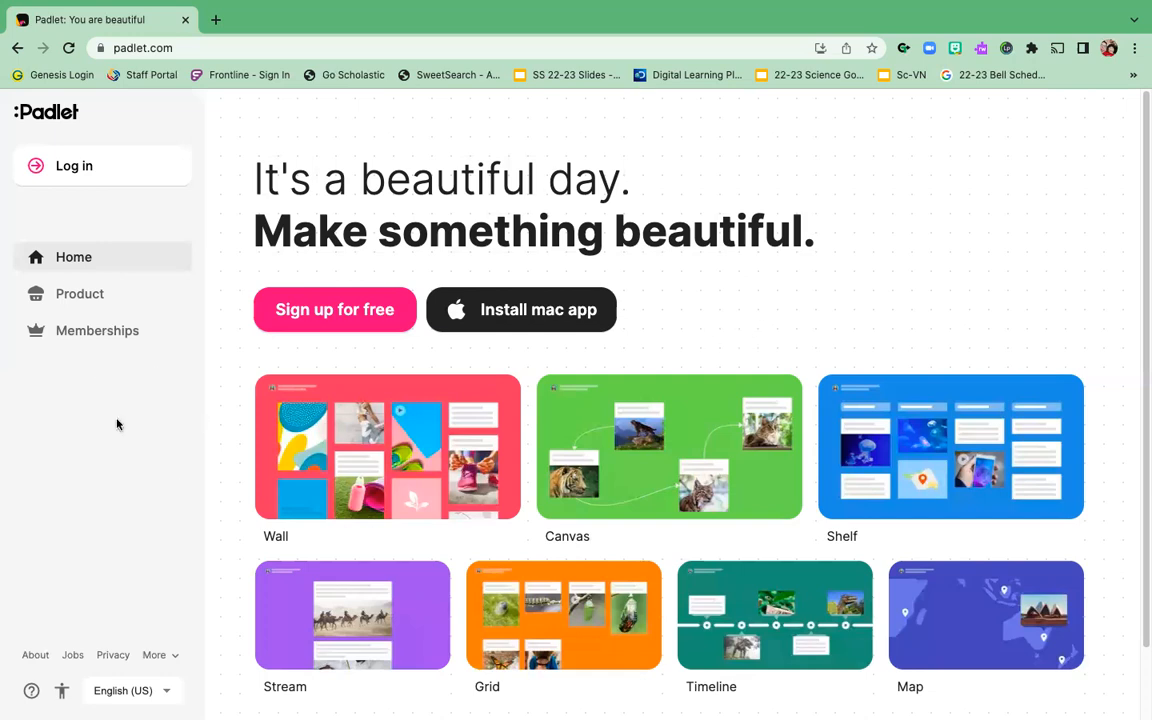
Step: Log in to Padlet with Google and select the first listed Google account
left_click(106, 168)
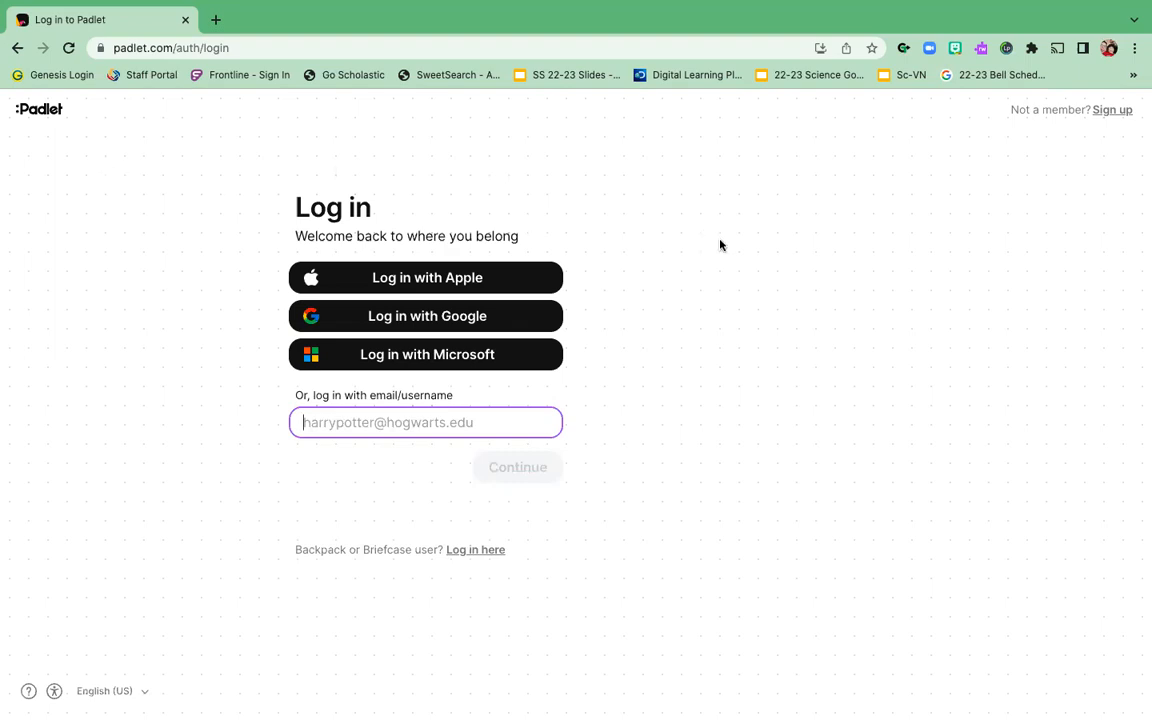
left_click(427, 319)
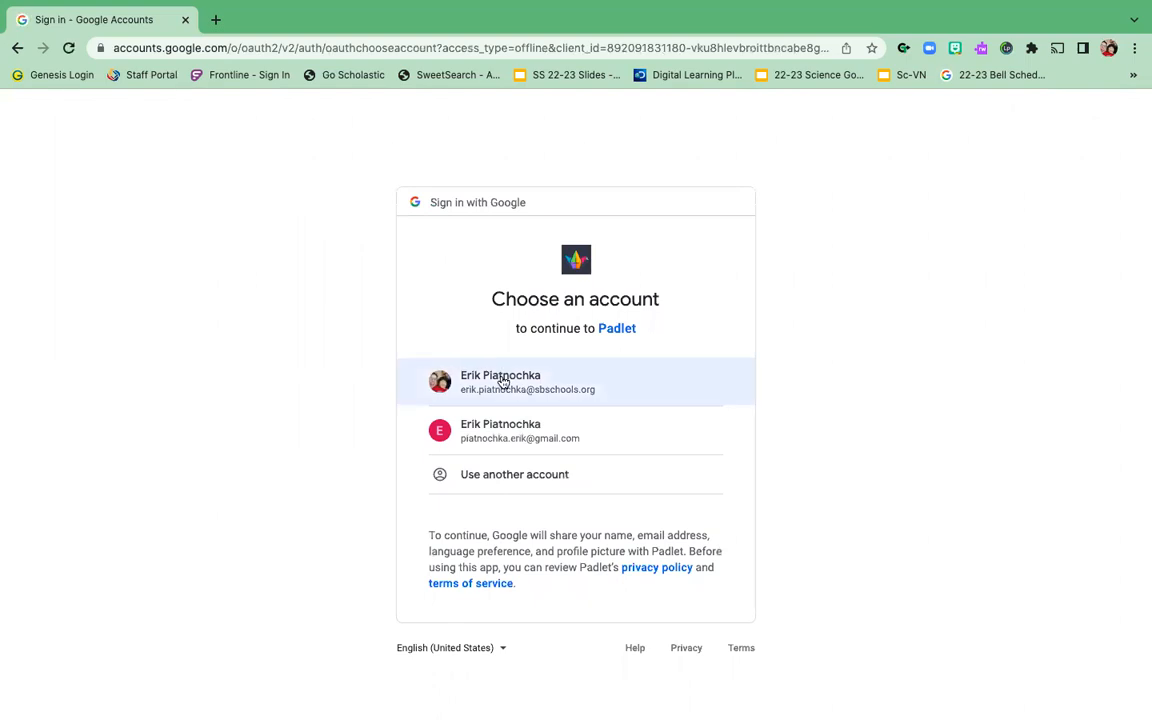
left_click(503, 381)
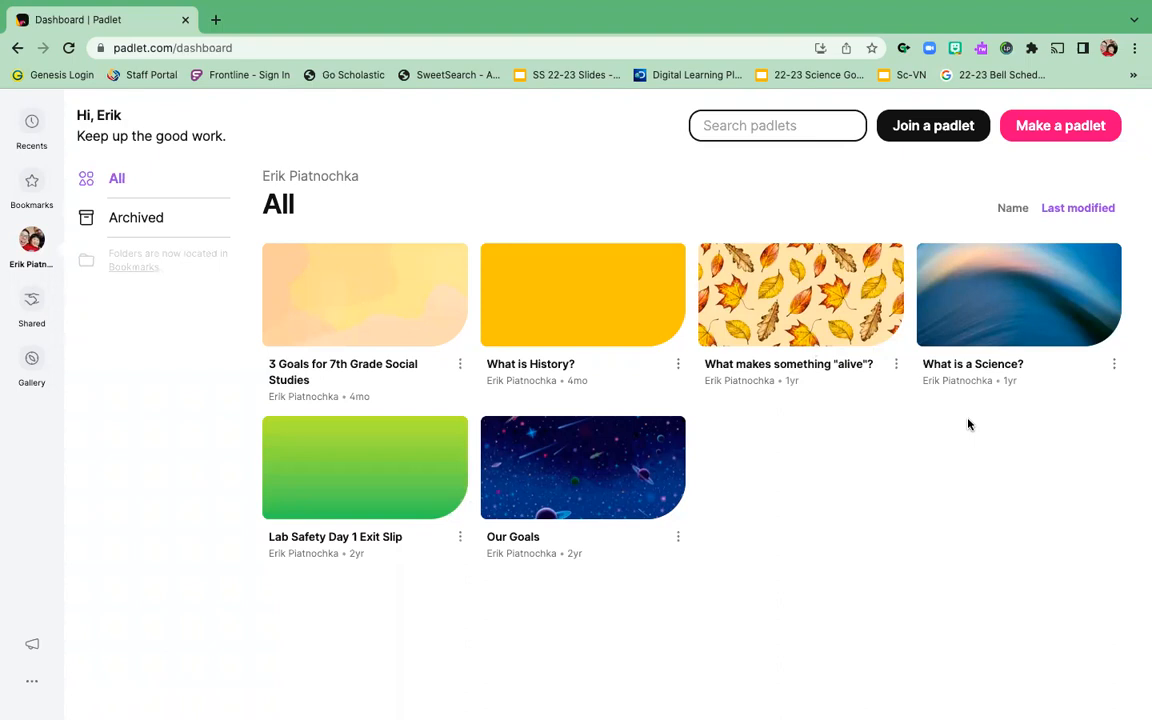
Step: Open the '3 Goals for 7th Grade Social Studies' padlet from the dashboard
left_click(363, 369)
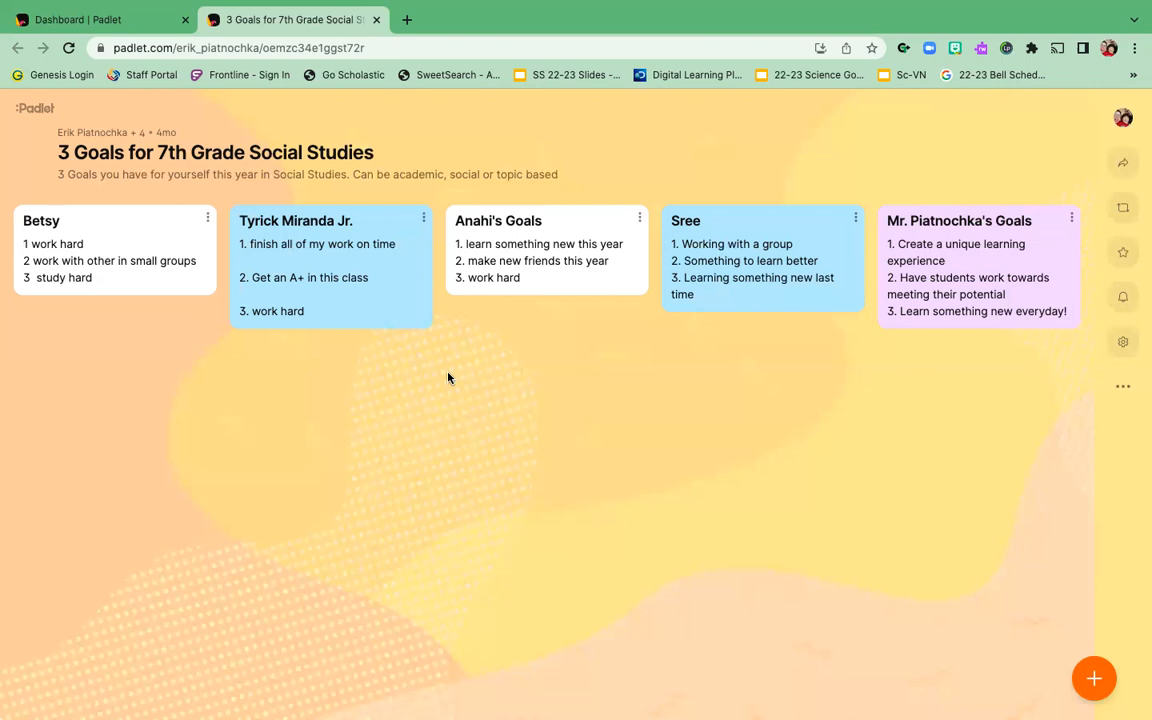
Step: Start a new post titled 'Mr. P's Goals' with body beginning 'My goals for this demostration is'
left_click(1094, 679)
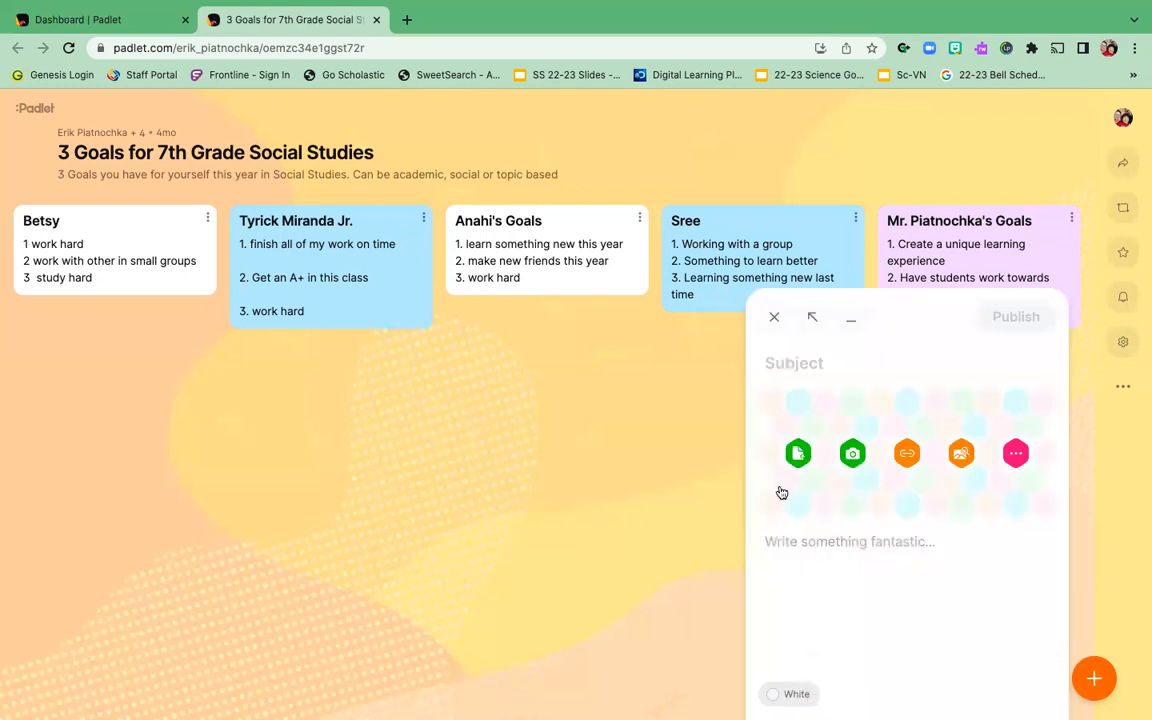
type("Mr. P")
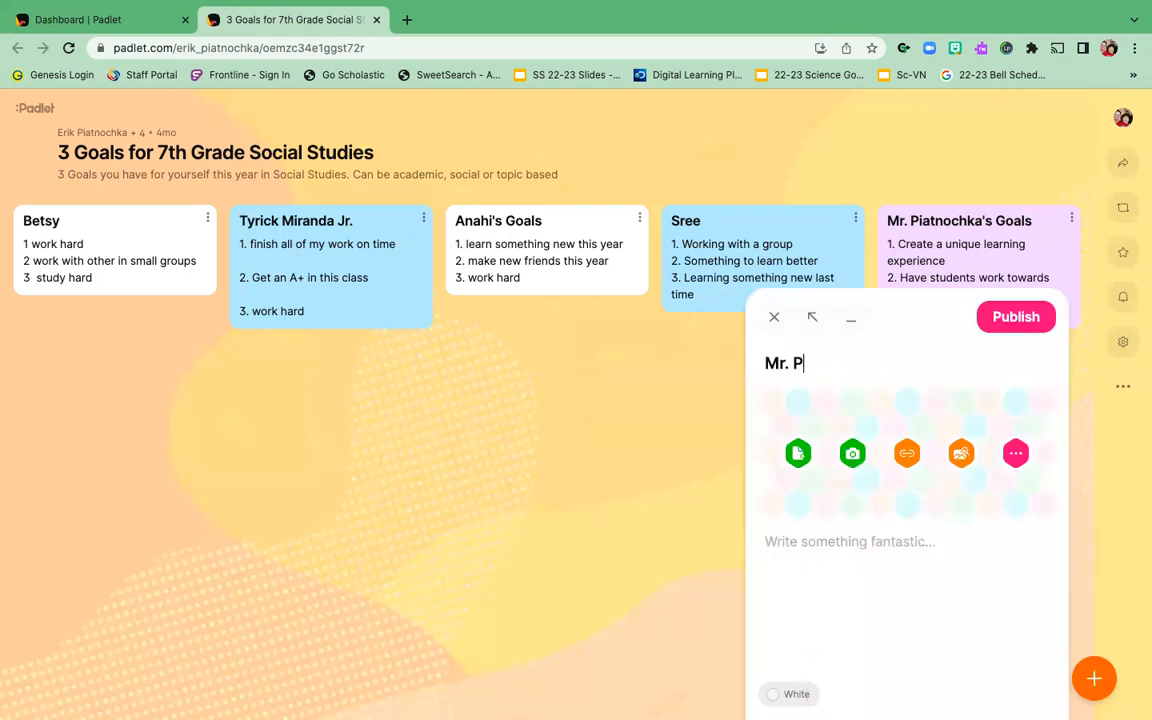
type("'s Goals")
left_click(849, 551)
type("This")
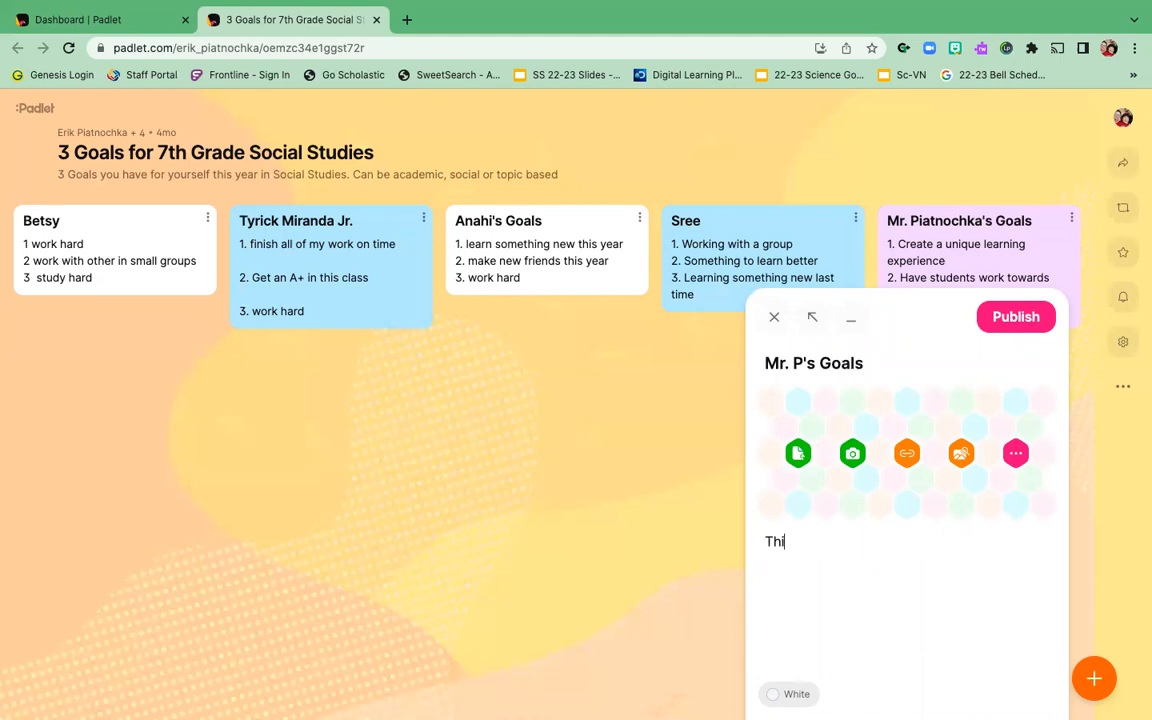
key("BackSpace")
key("BackSpace")
key("BackSpace")
key("BackSpace")
type("My goals for this de")
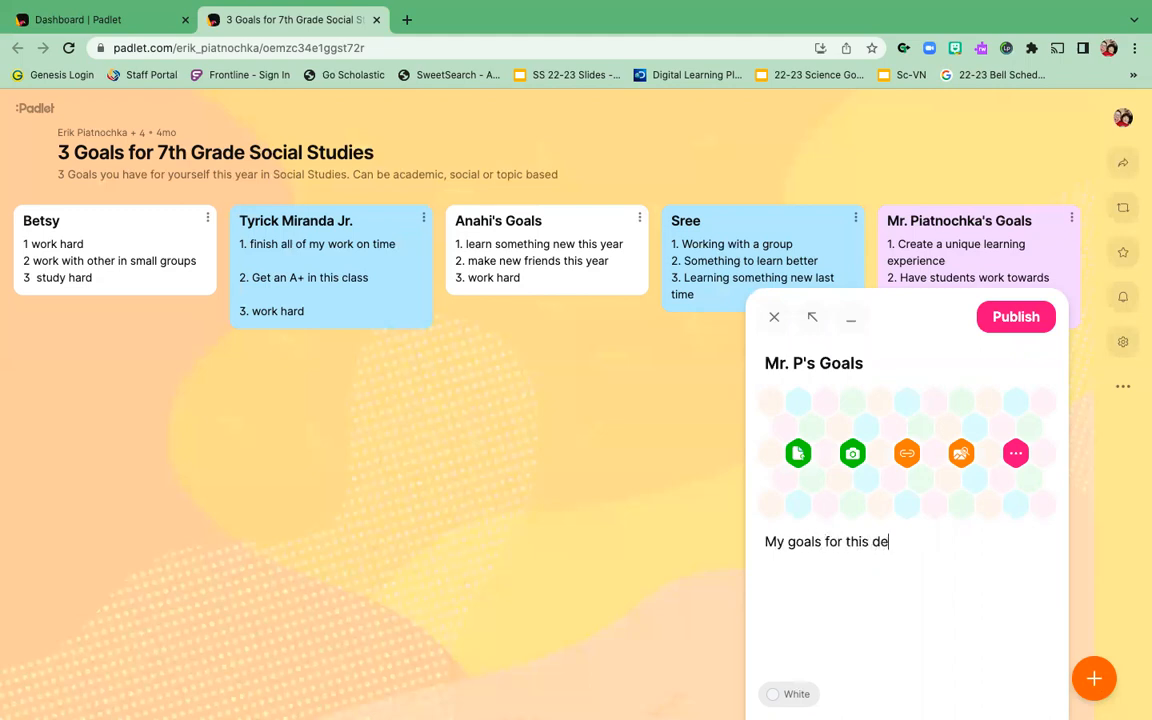
type("mostration is t")
key("BackSpace")
Step: Correct 'demonstration', finish with 'to provide information on how to use padlet.', adding no attachment
right_click(932, 542)
left_click(976, 465)
left_click(983, 543)
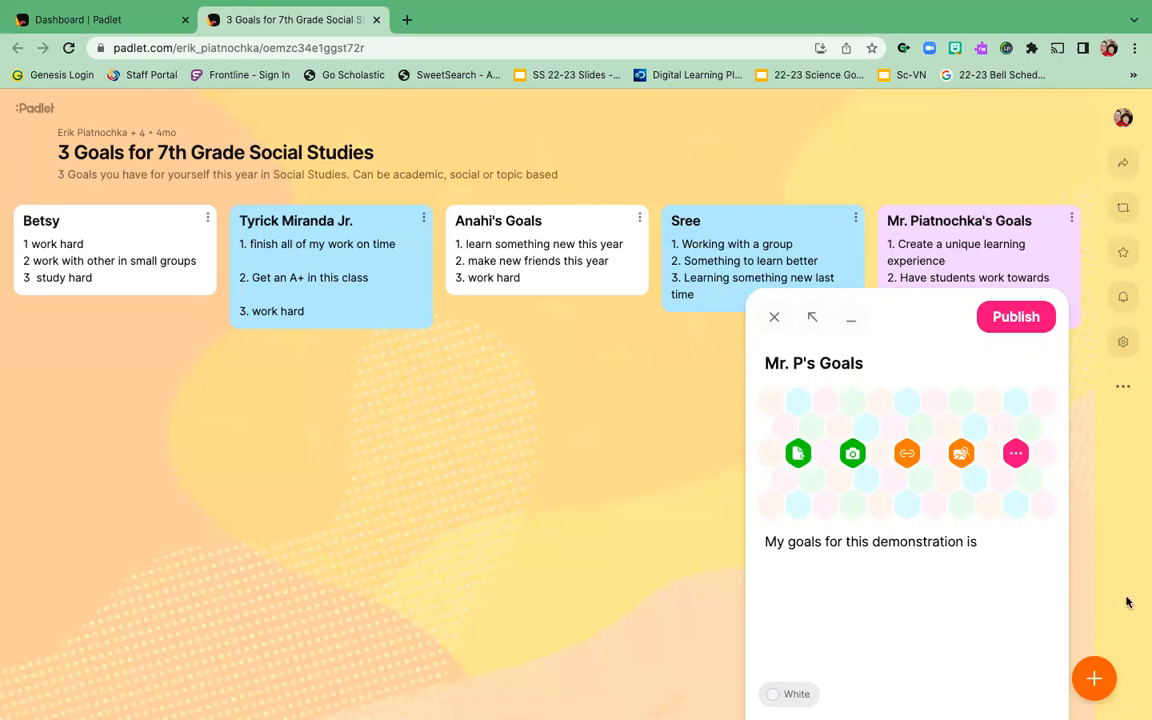
type("to provide information on how to use pa")
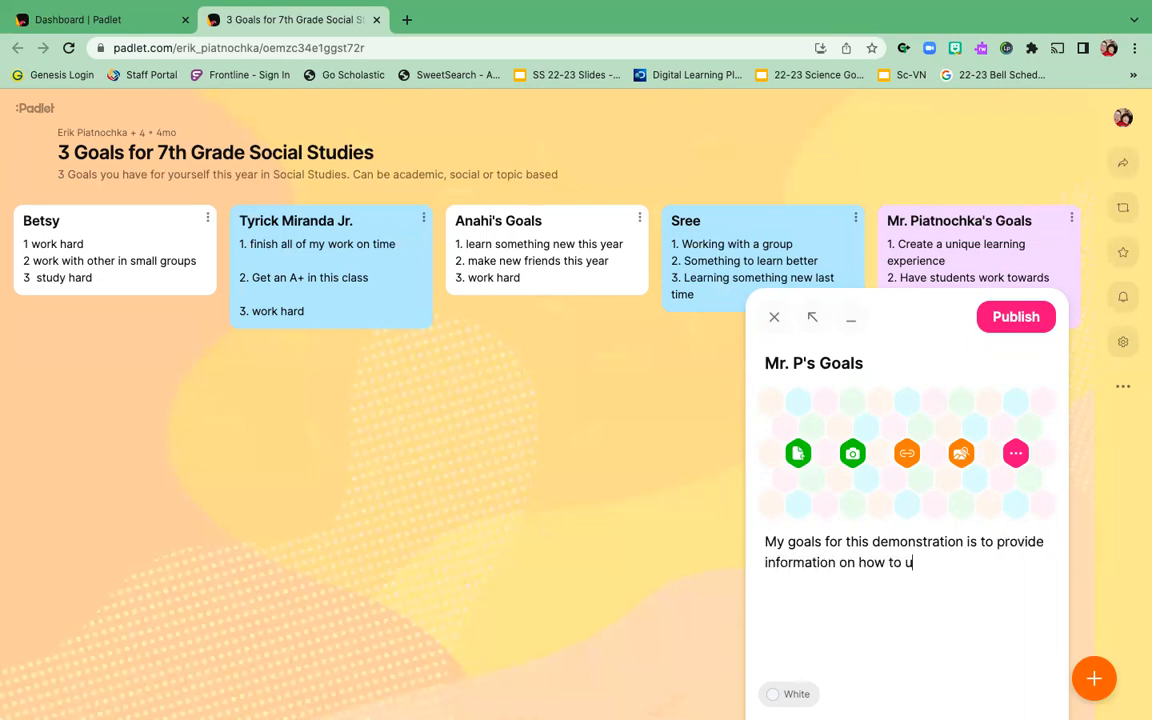
type("dlet.")
left_click(908, 455)
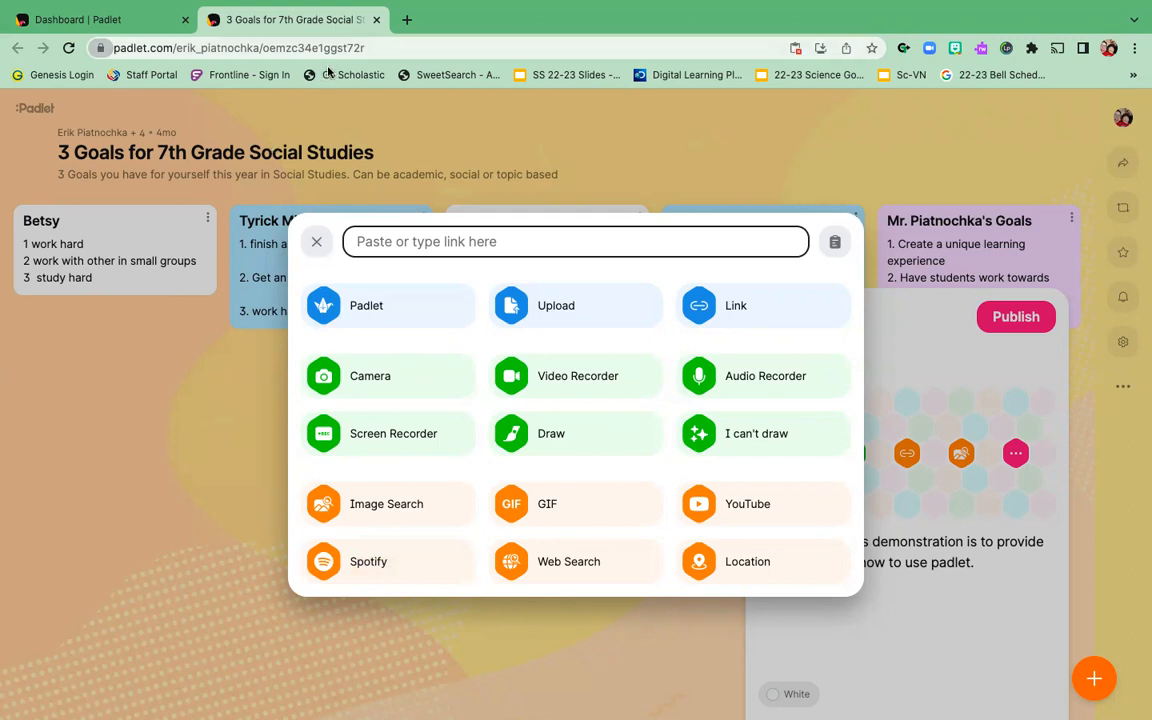
left_click(316, 242)
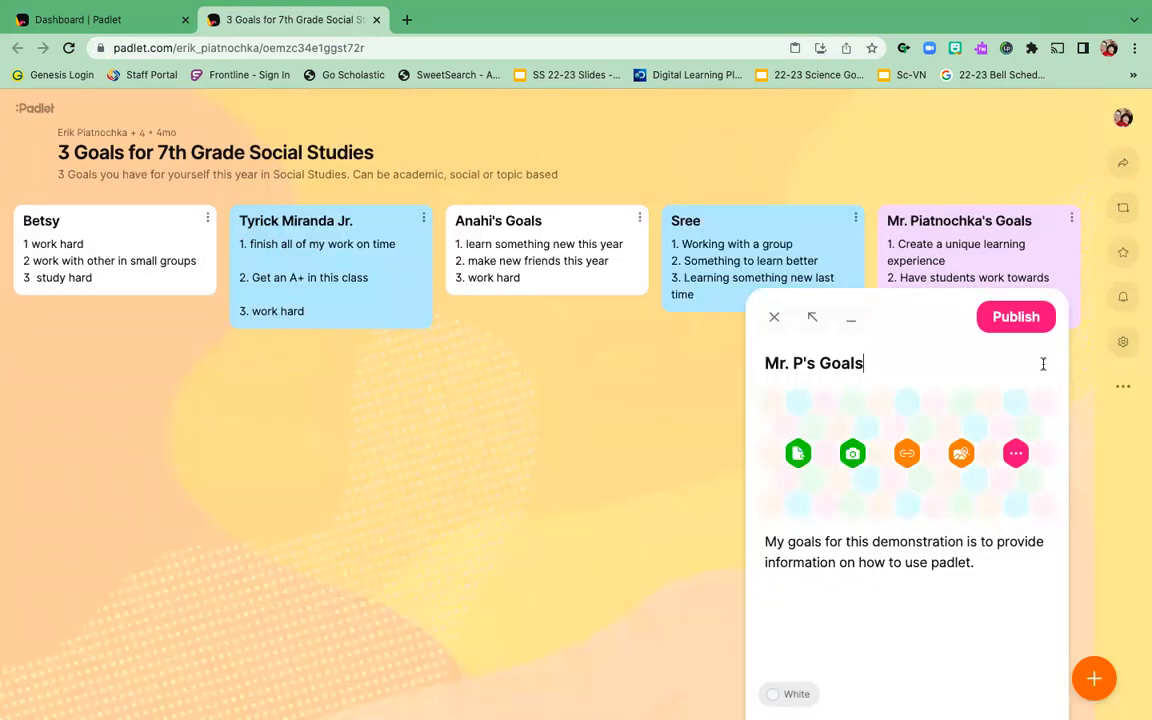
Step: Publish the 'Mr. P's Goals' post to the board
left_click(1014, 317)
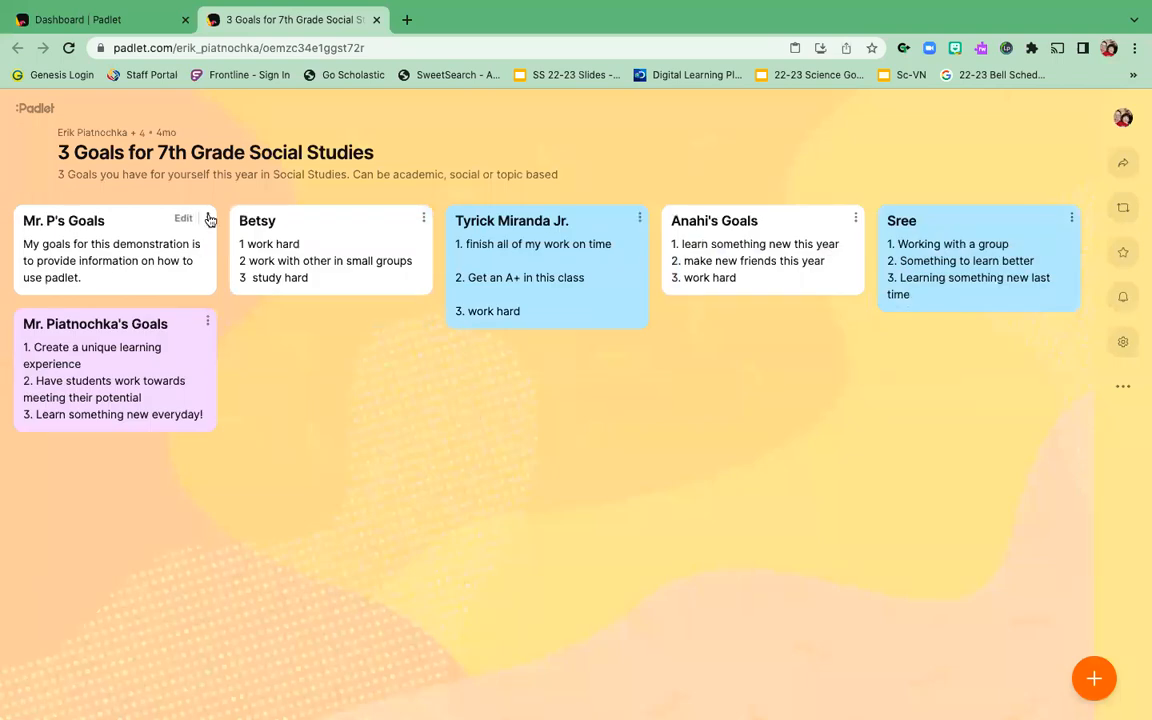
left_click(184, 219)
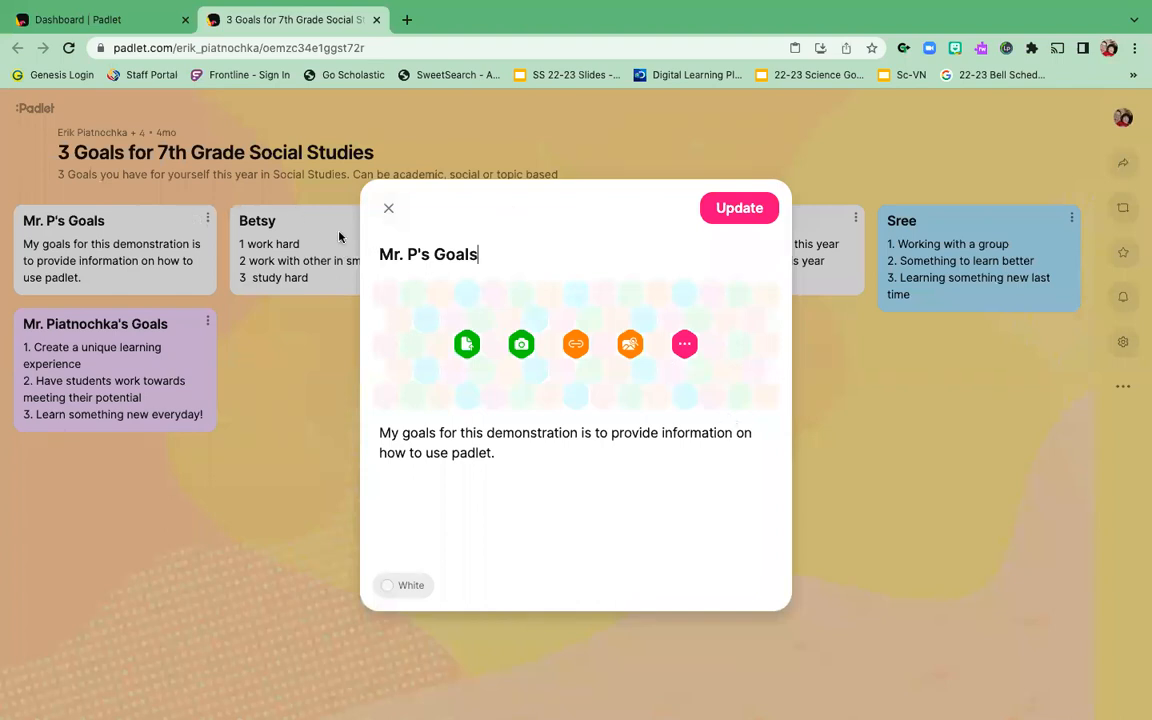
left_click(392, 208)
Step: Delete the 'Mr. P's Goals' post, leaving the board's original five posts
left_click(207, 218)
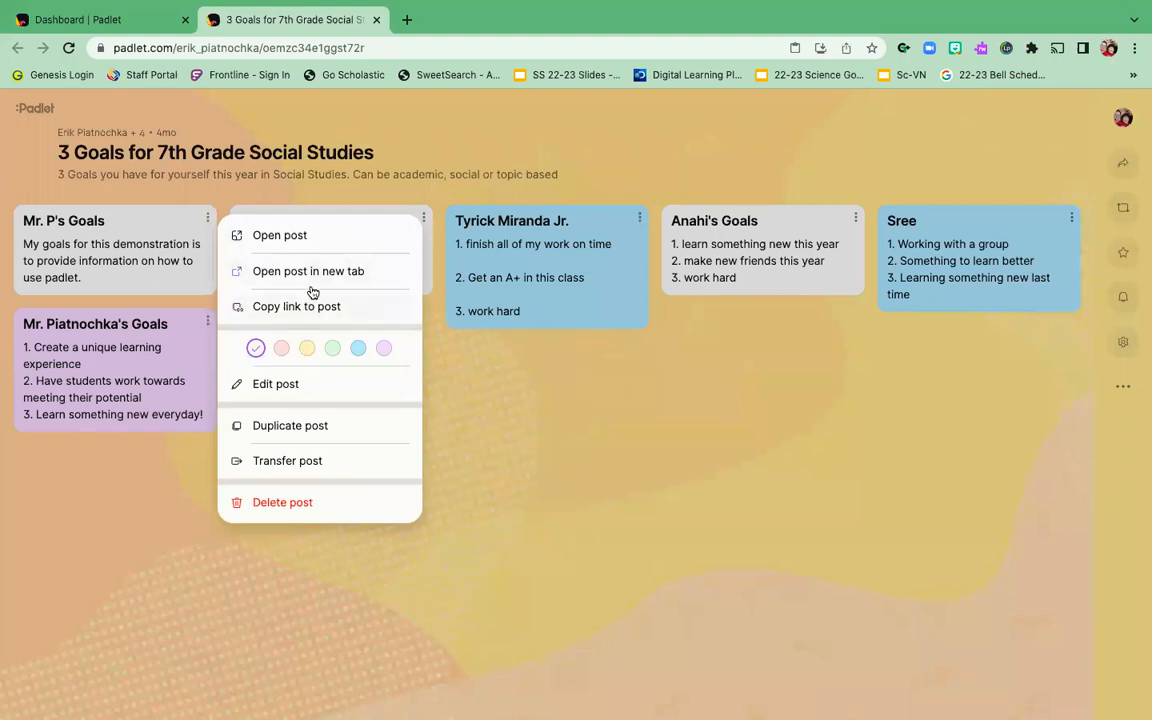
left_click(306, 504)
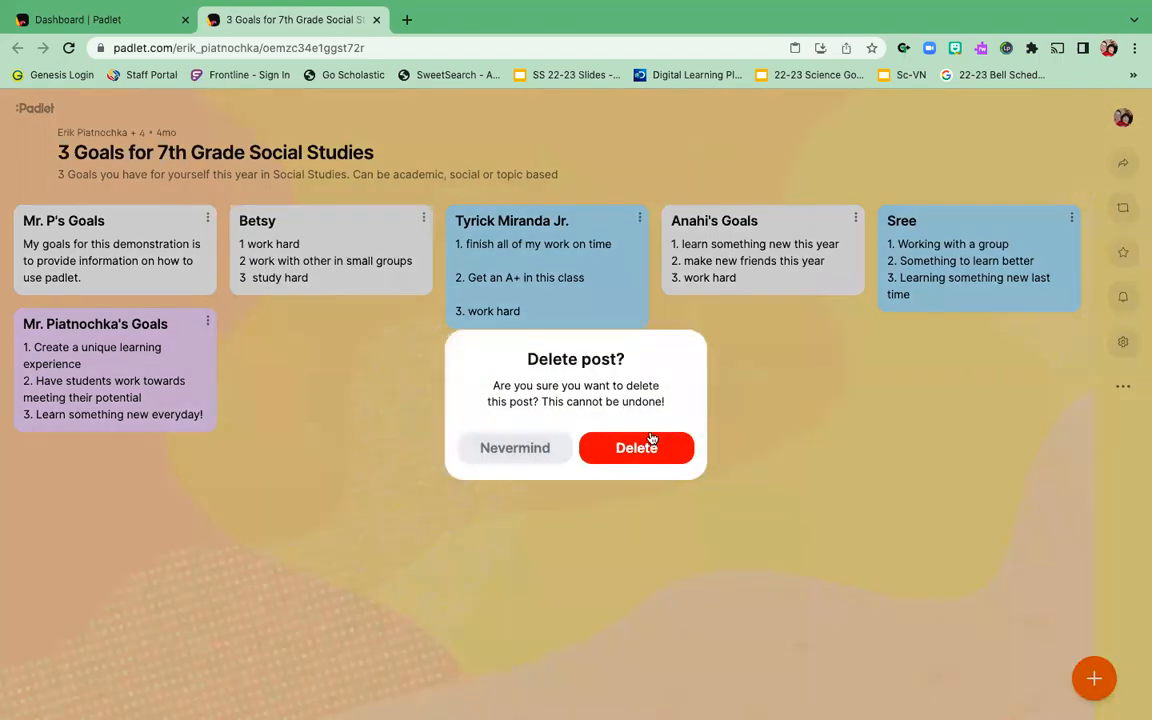
left_click(655, 449)
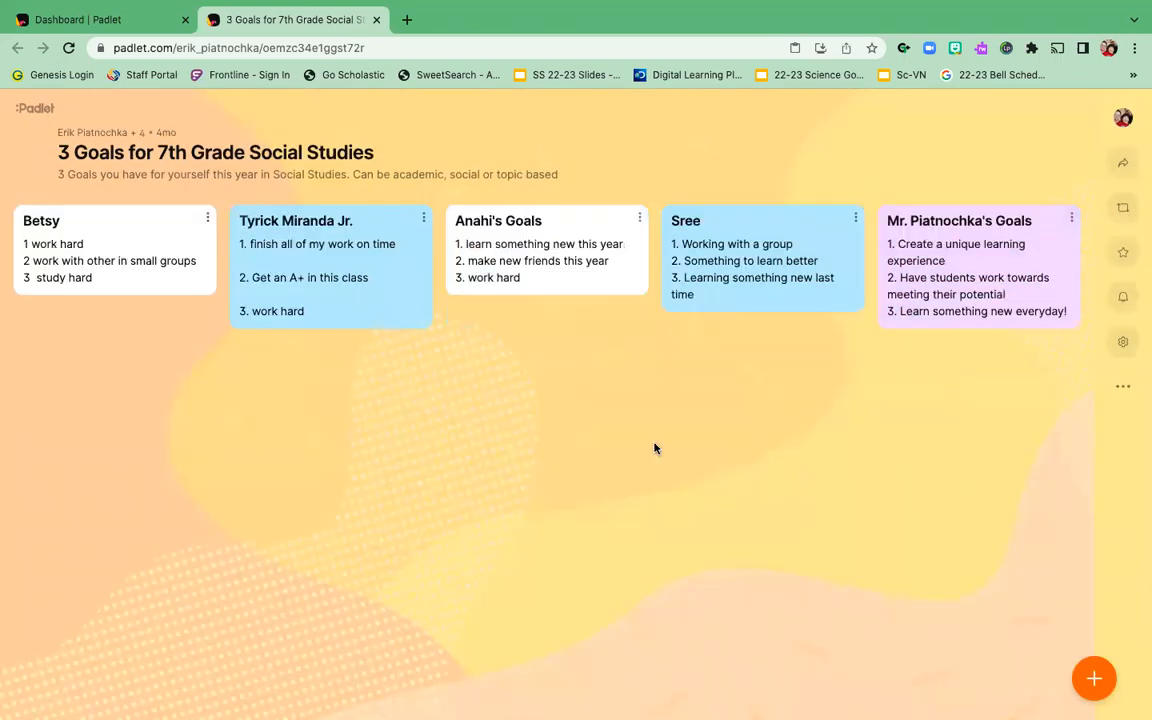
left_click(207, 218)
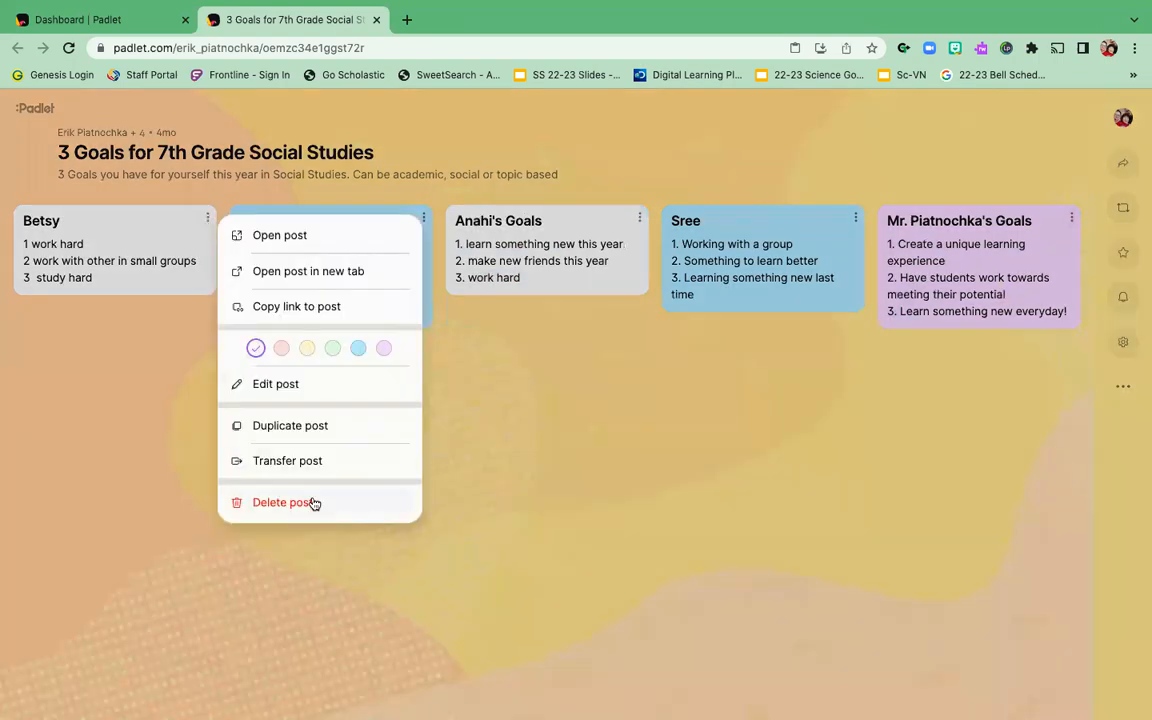
left_click(206, 220)
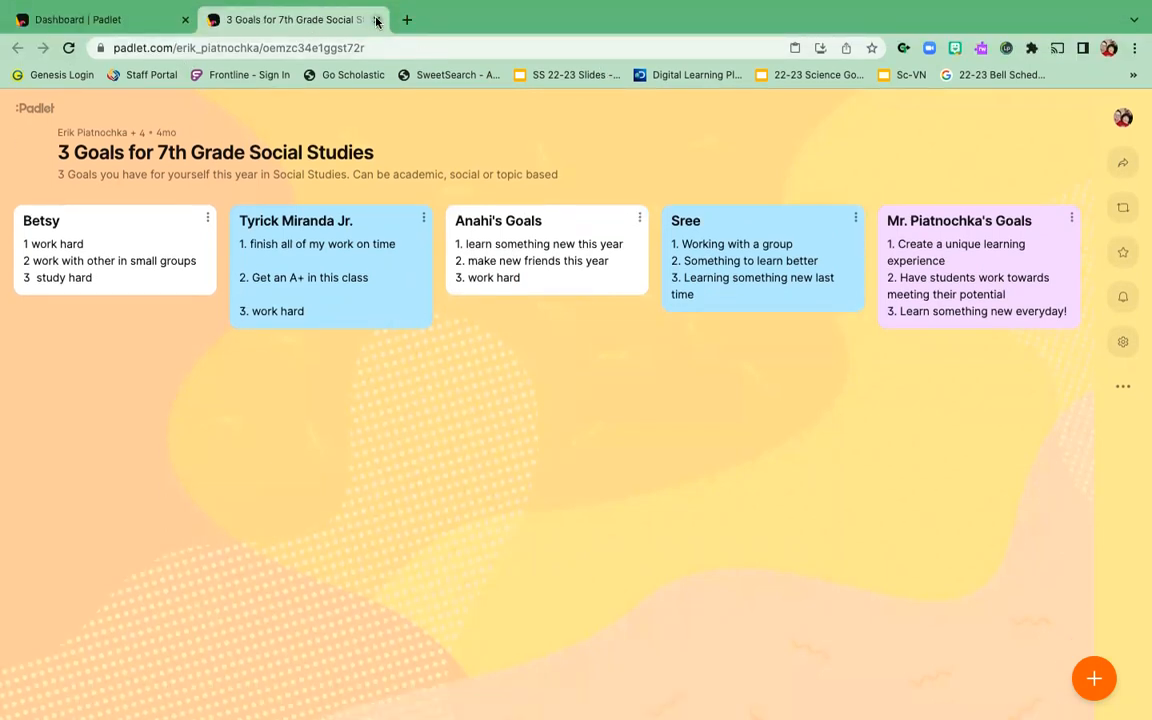
Step: Return to the dashboard and start a new padlet to see the Wall-through-Timeline layouts
left_click(376, 19)
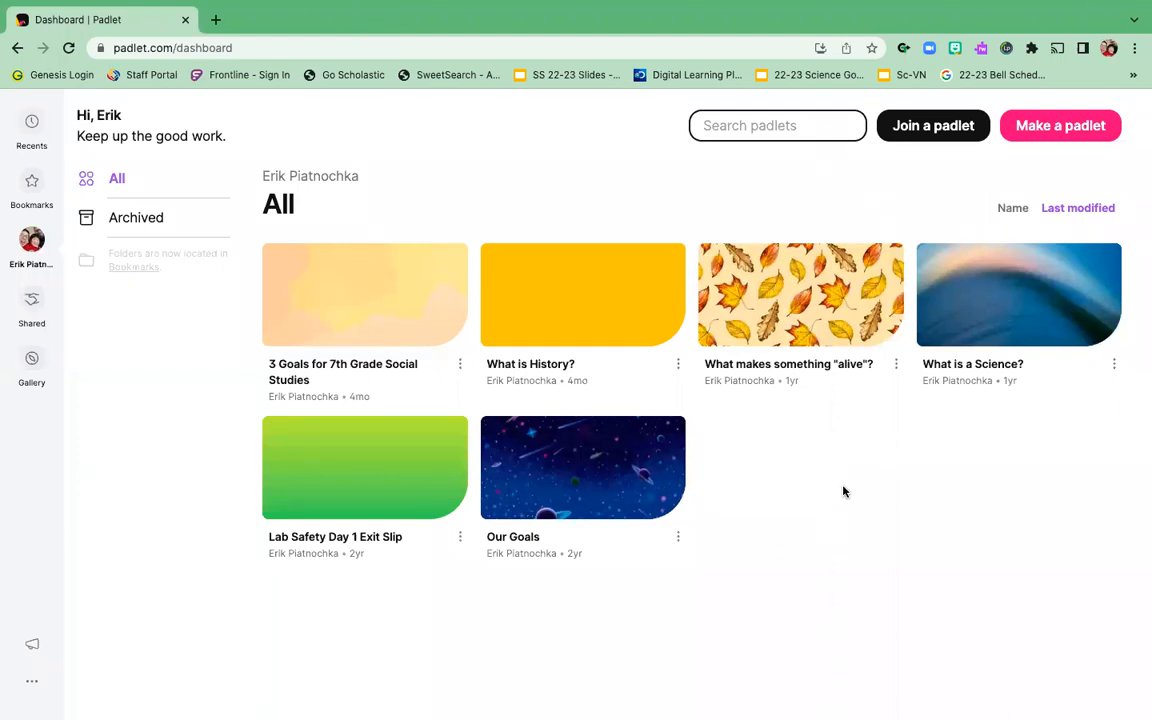
left_click(1077, 128)
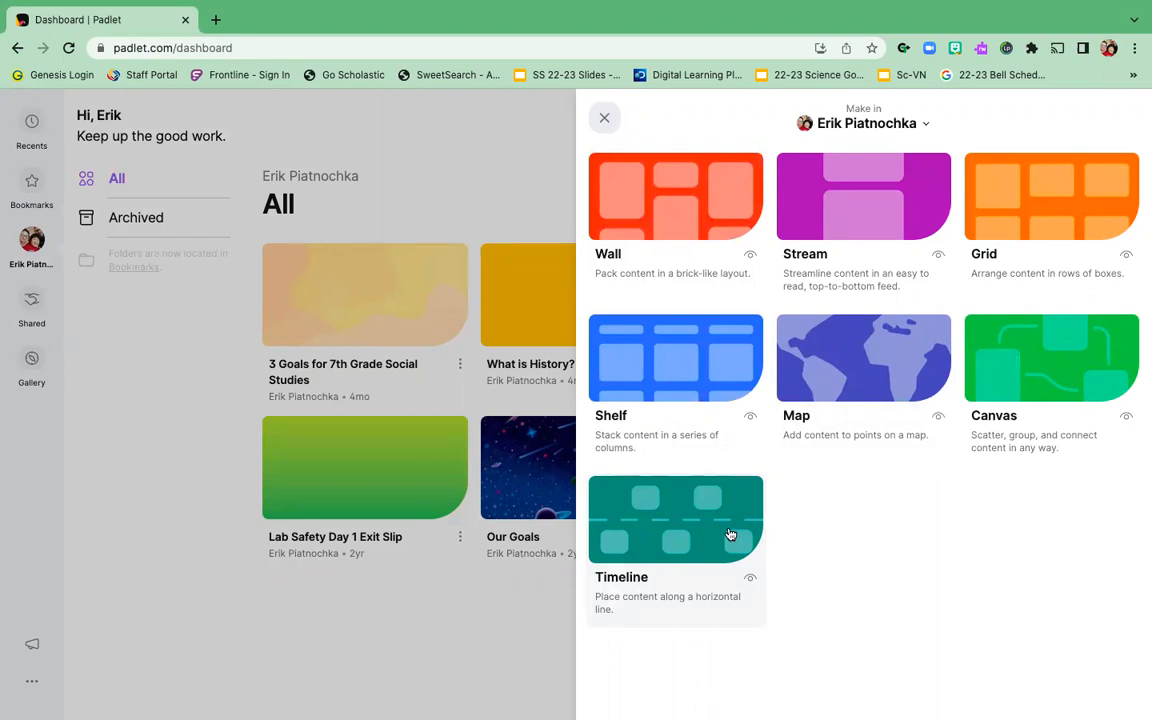
Step: Create the new padlet and title it 'Demonstration Padlet'
left_click(705, 203)
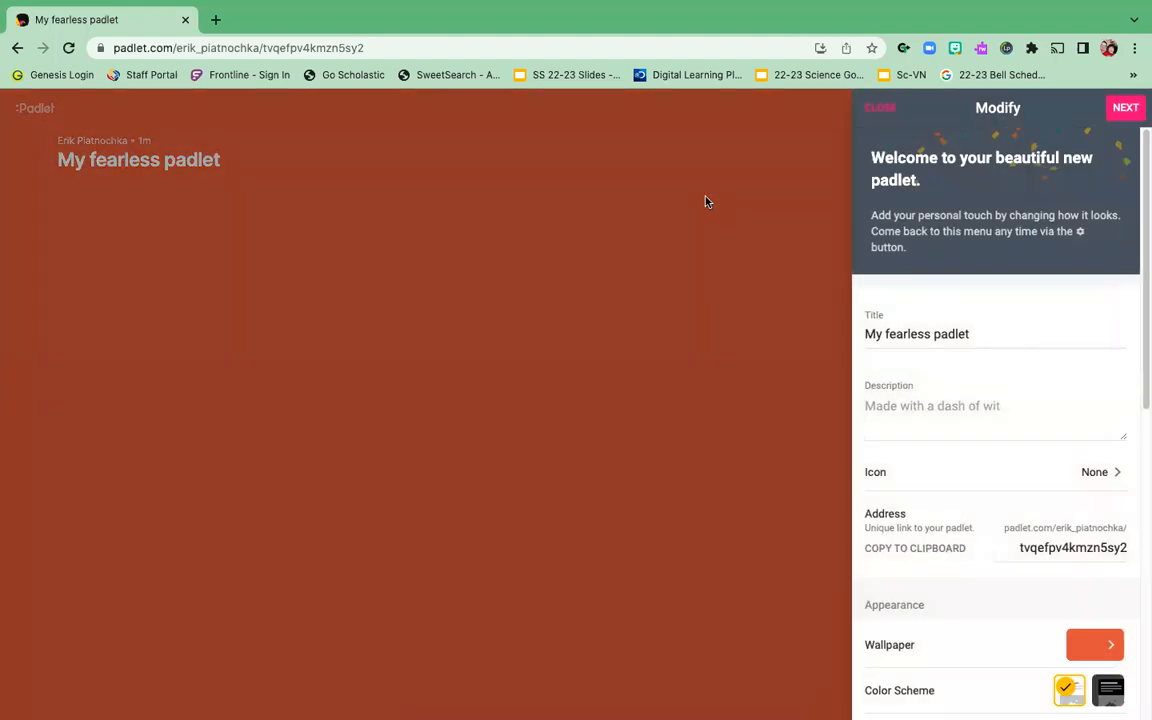
left_click(1005, 334)
key("BackSpace")
key("BackSpace")
key("BackSpace")
key("BackSpace")
key("BackSpace")
key("BackSpace")
key("BackSpace")
key("BackSpace")
key("BackSpace")
key("BackSpace")
key("BackSpace")
key("BackSpace")
key("BackSpace")
key("BackSpace")
key("BackSpace")
key("BackSpace")
key("BackSpace")
key("BackSpace")
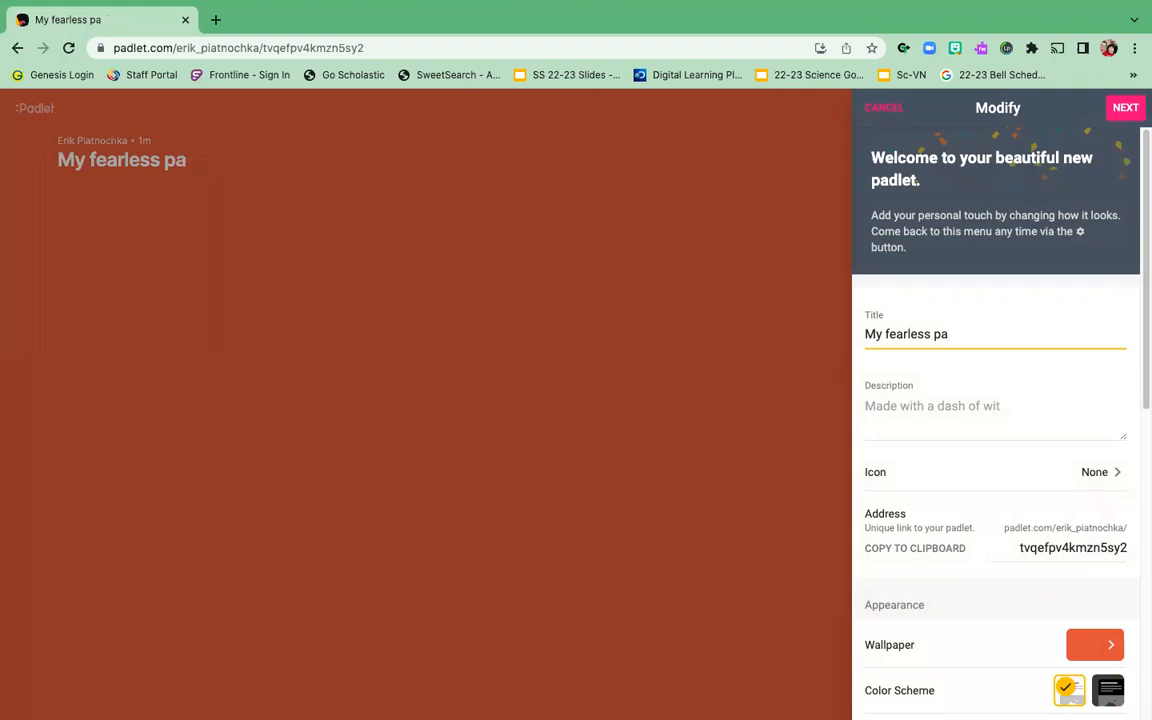
type("Demostration")
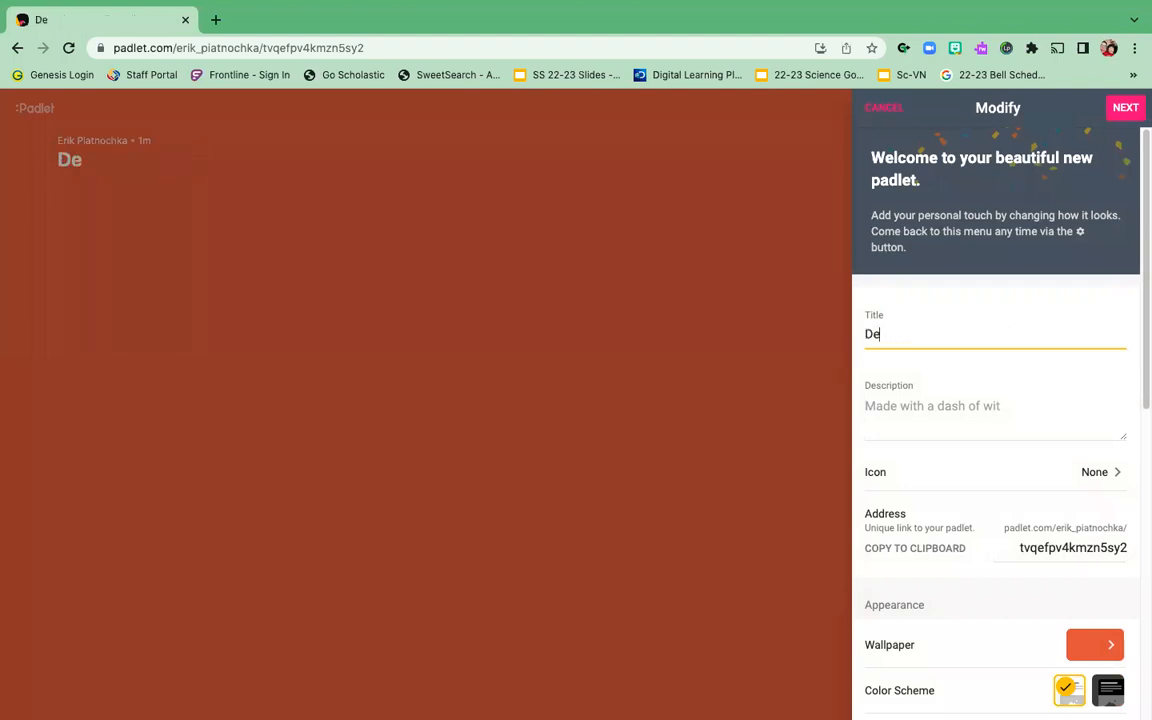
key("BackSpace")
key("BackSpace")
key("BackSpace")
key("BackSpace")
key("BackSpace")
key("BackSpace")
key("BackSpace")
key("BackSpace")
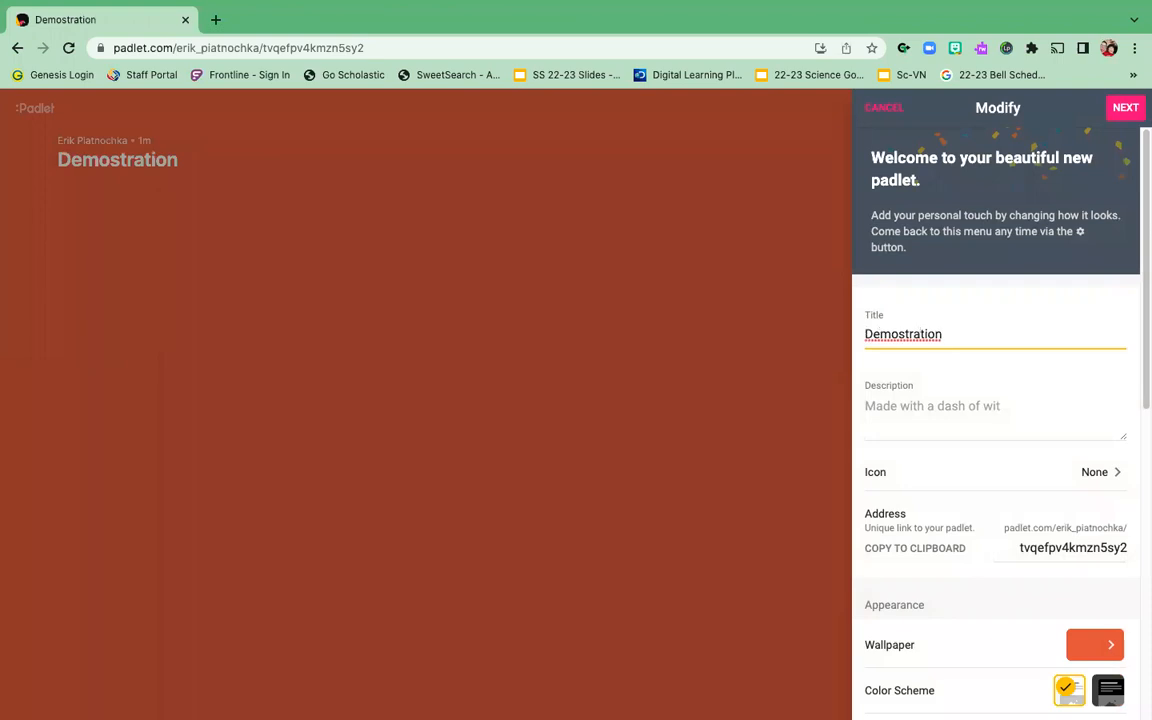
key("BackSpace")
type("stration")
right_click(913, 328)
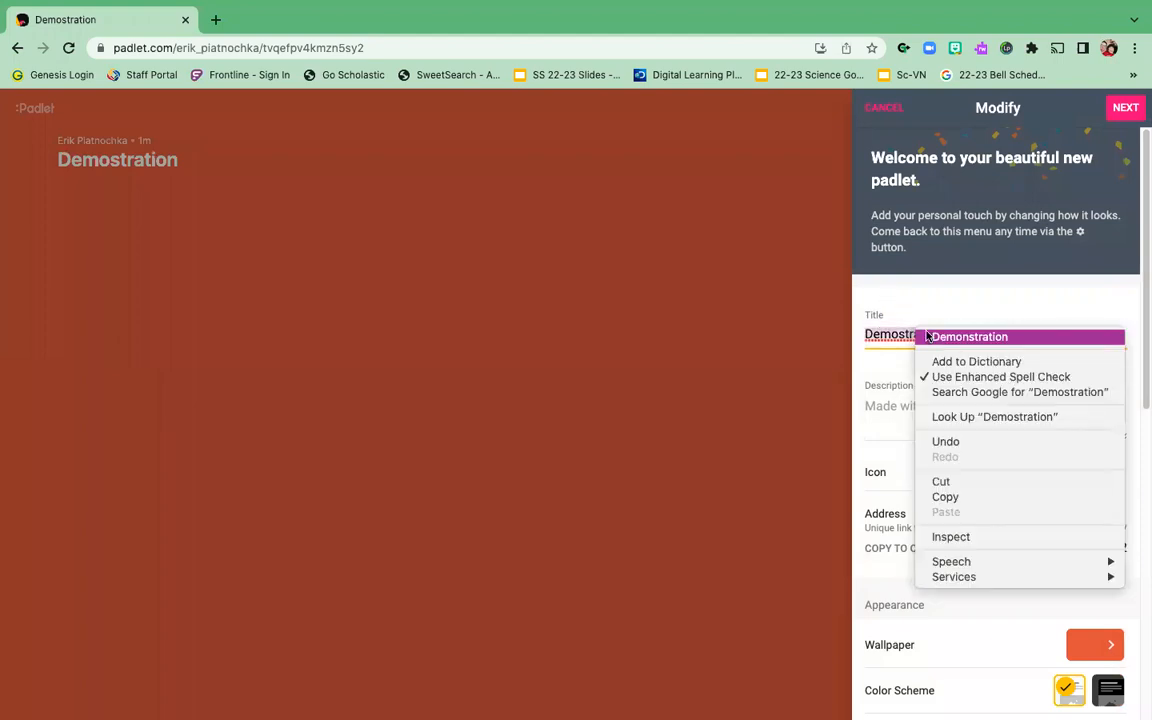
left_click(962, 335)
type("Padlet")
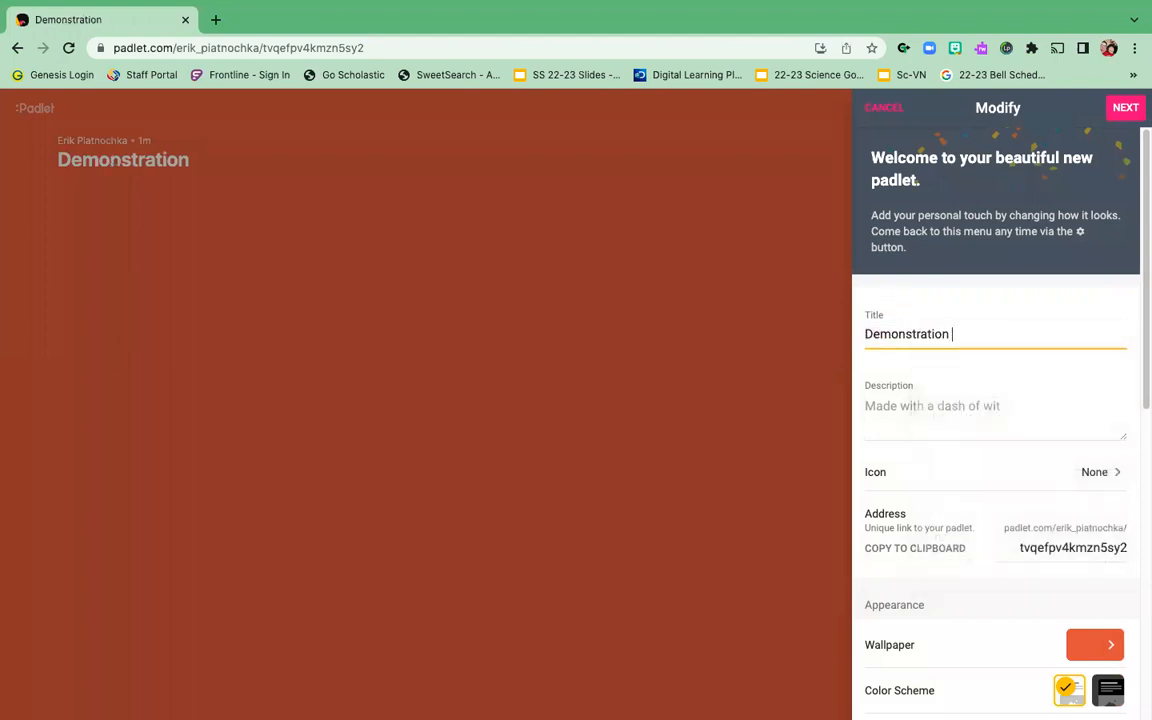
Step: Describe it as 'A tutorial on how to make a padlet, step by step.' and copy its link
left_click(947, 407)
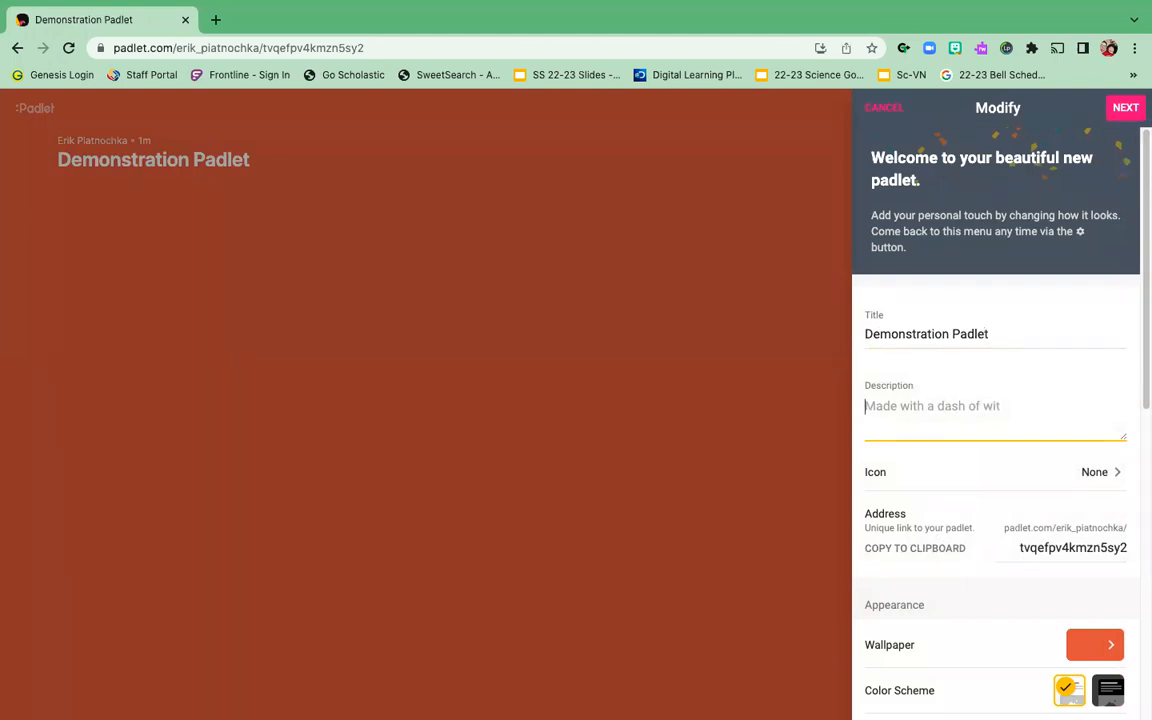
type("A tutorial on how to make a p")
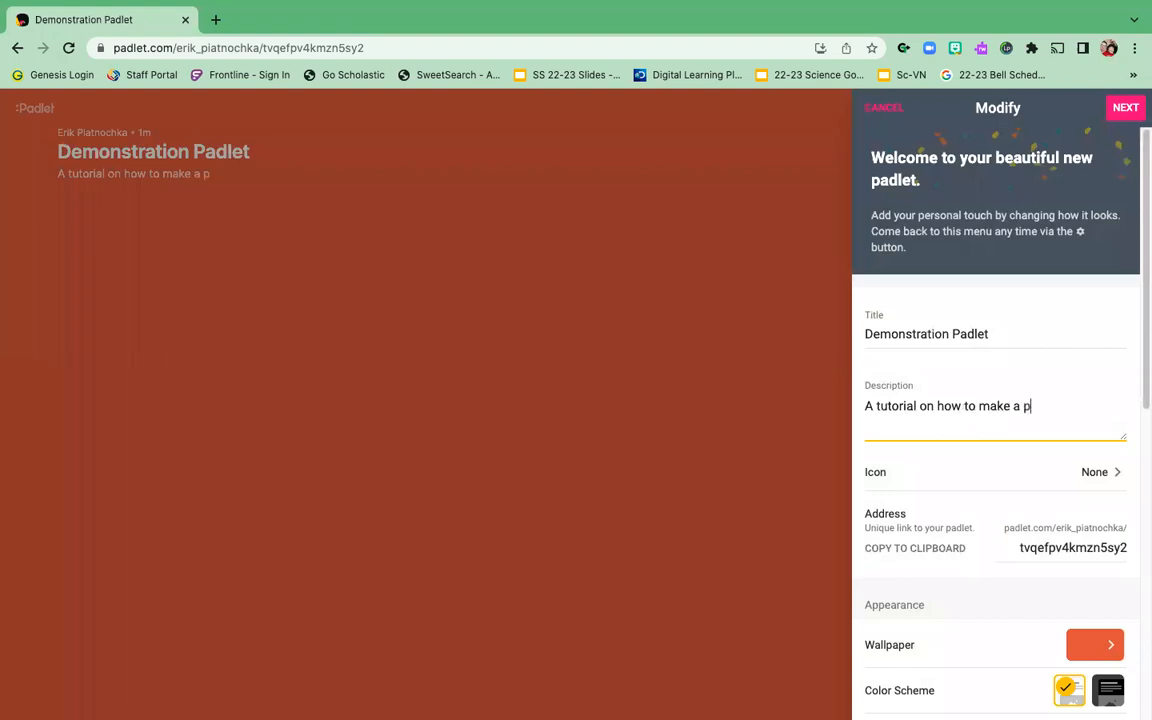
type("adlet, step by step.")
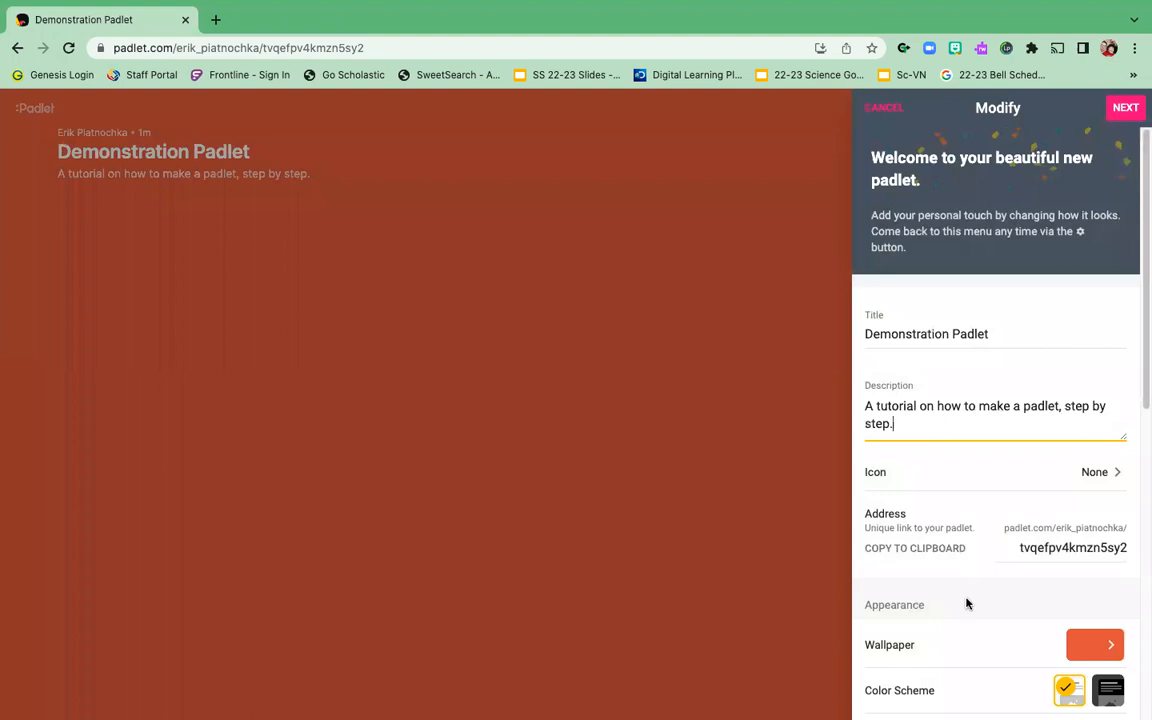
left_click(945, 549)
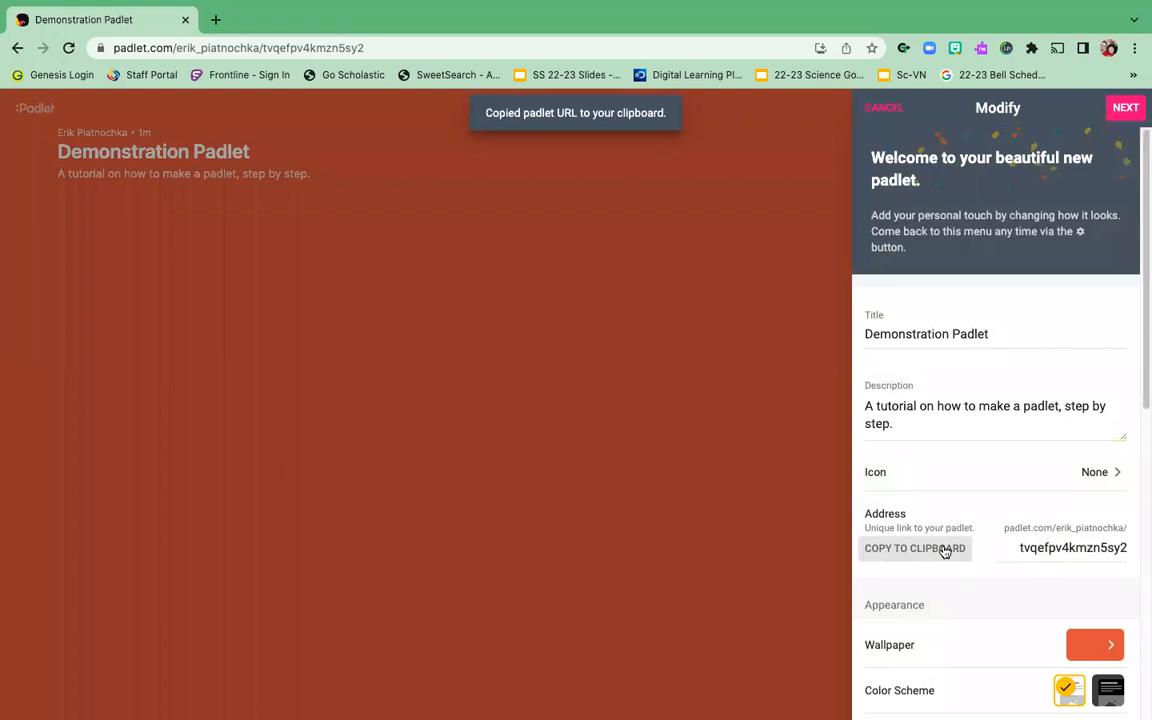
scroll(995, 566, "down", 2)
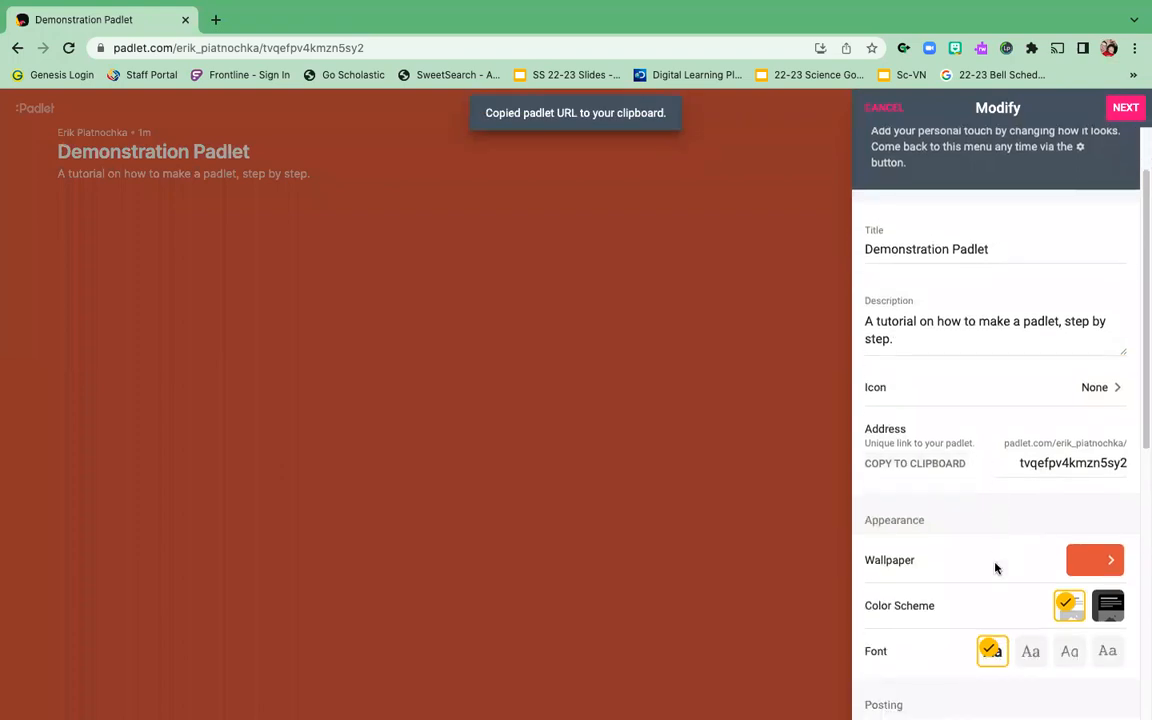
Step: Use the St Lucia palm-tree picture as the wallpaper, returning to the main settings
left_click(1113, 540)
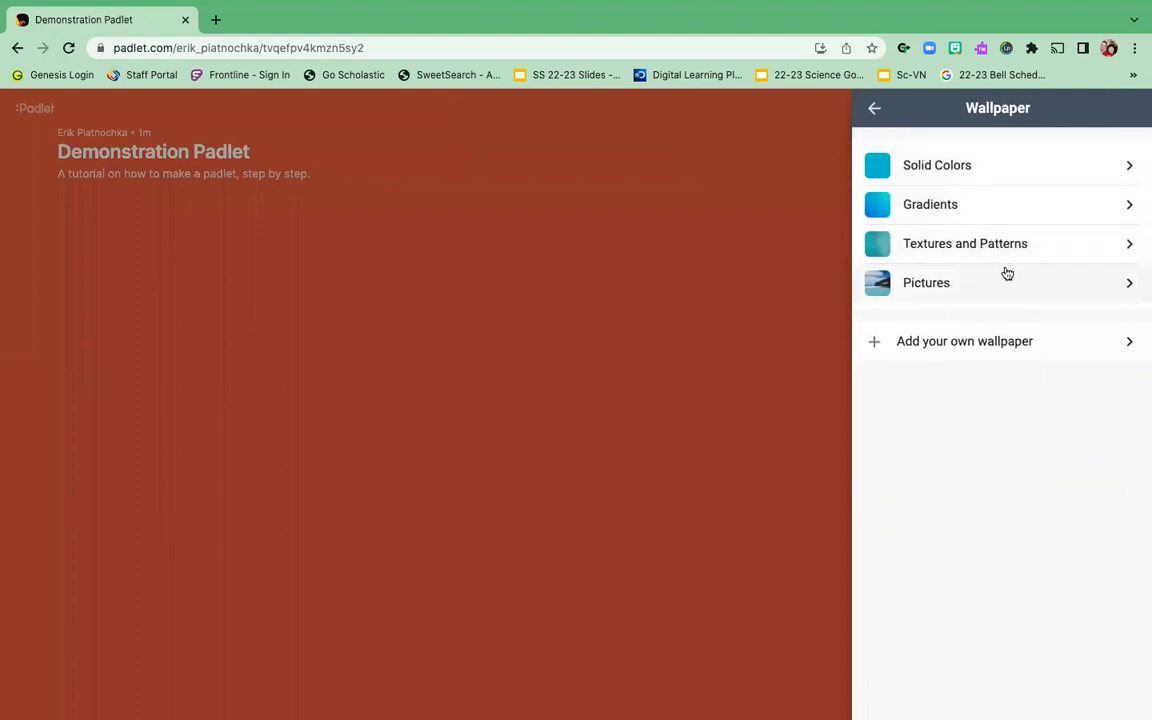
left_click(1121, 285)
scroll(946, 464, "down", 2)
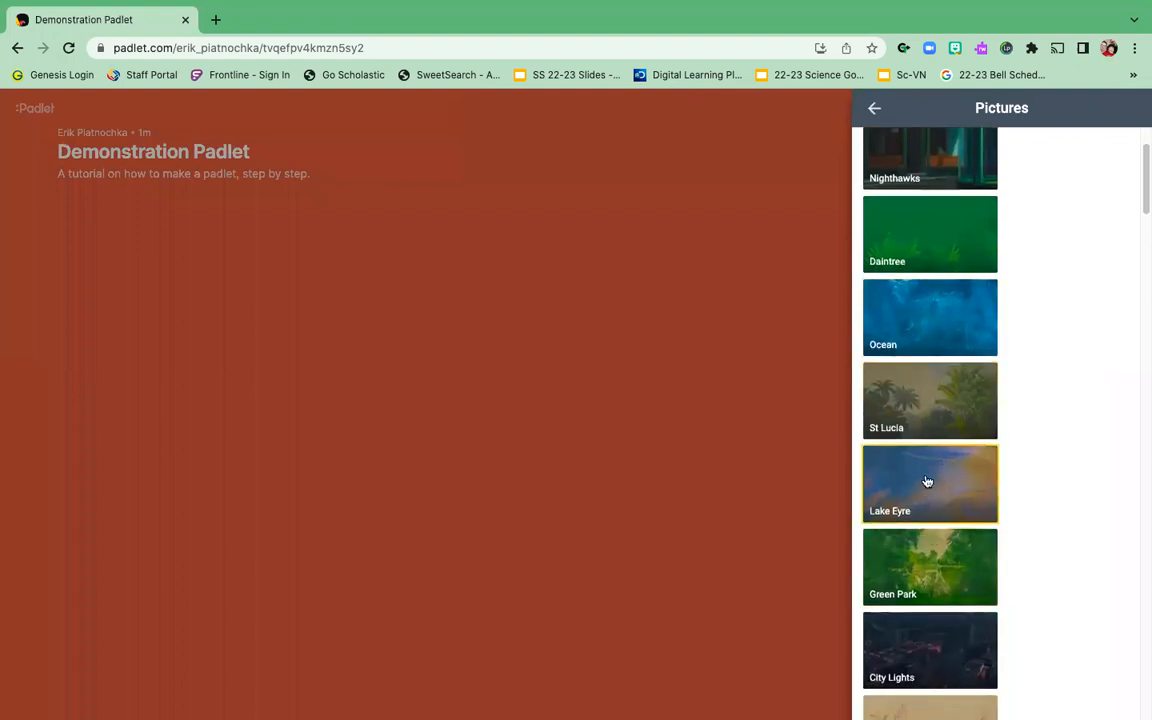
left_click(924, 399)
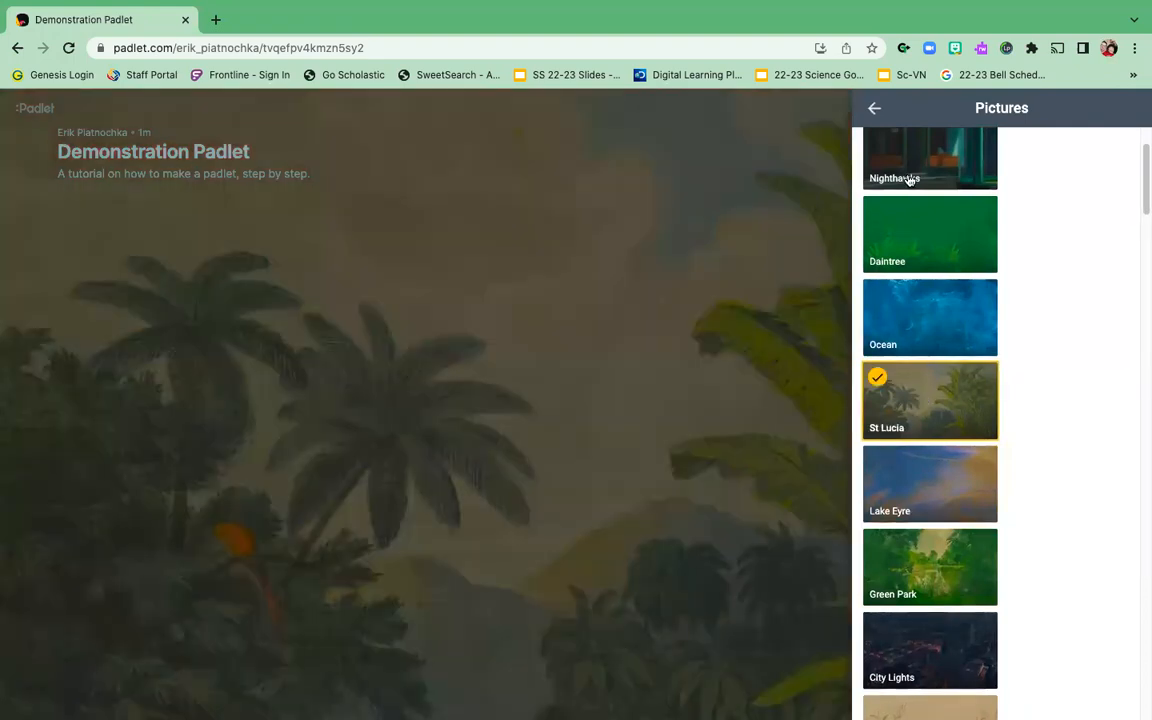
left_click(875, 108)
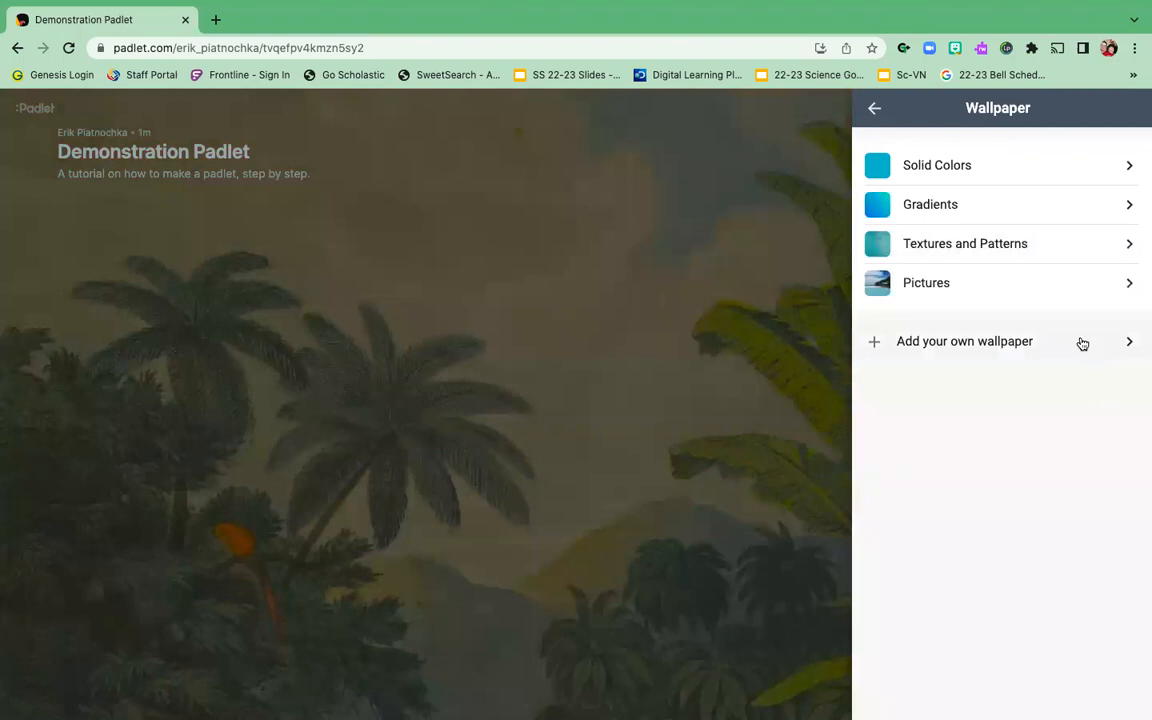
left_click(874, 108)
scroll(1097, 544, "down", 3)
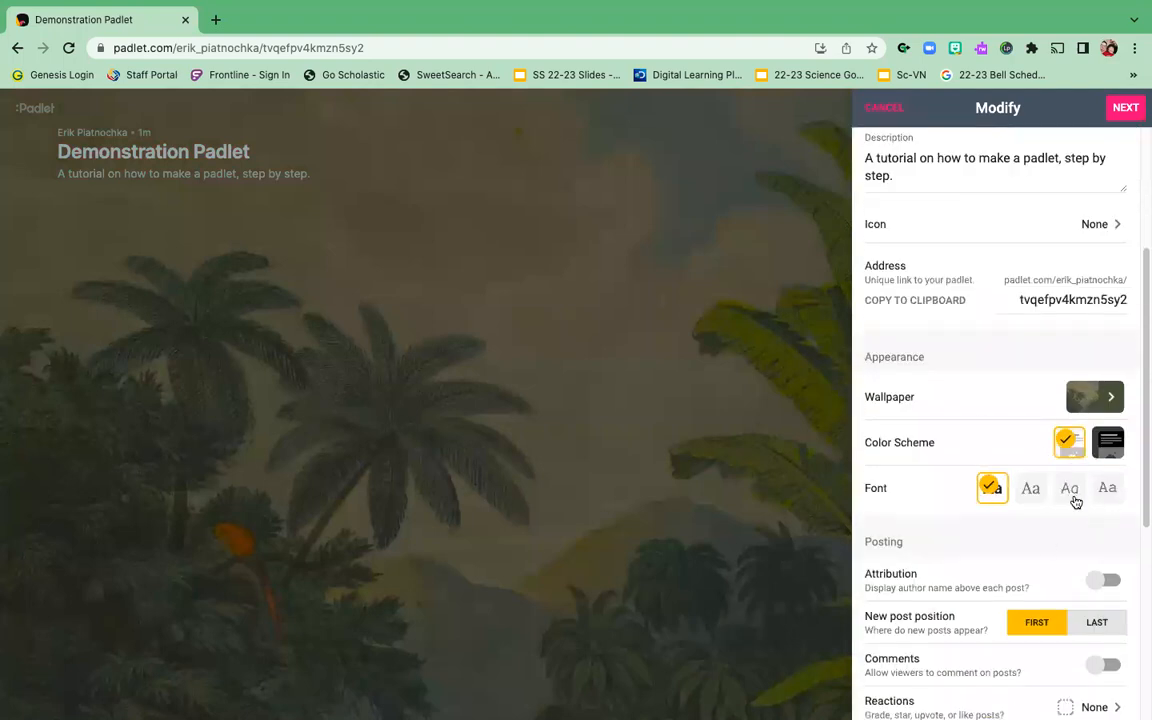
Step: Set post reactions to Like after trying Vote, Star and Grade, then return to Modify settings
scroll(1041, 468, "down", 3)
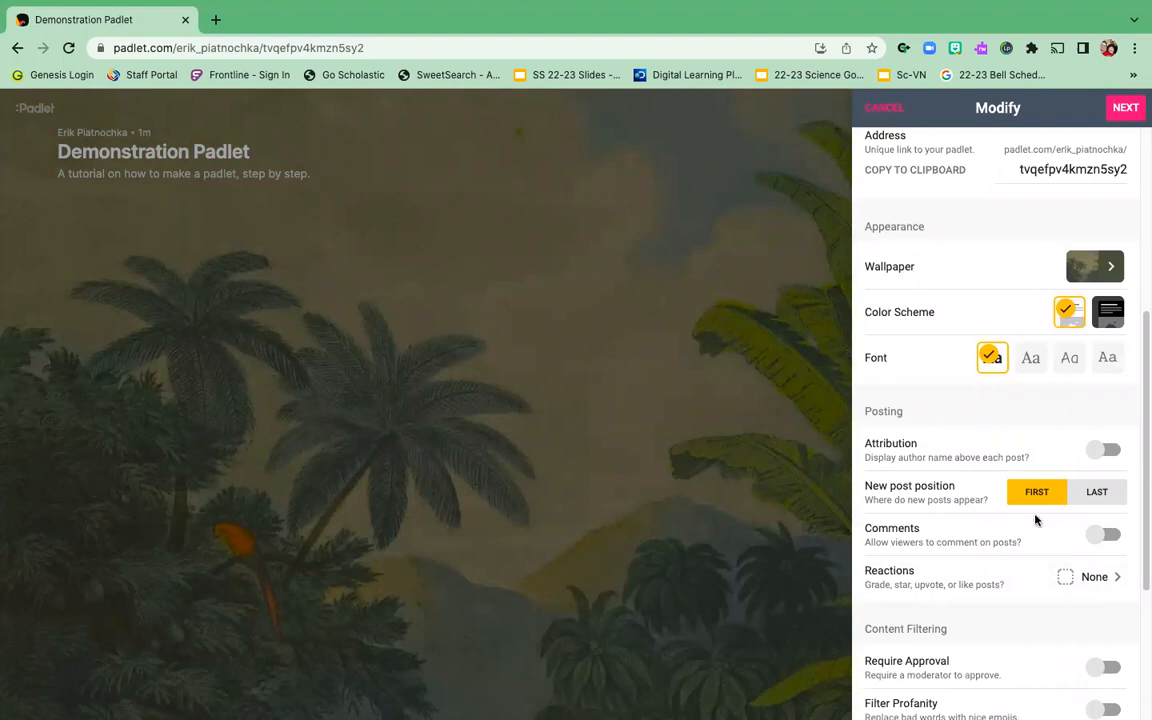
scroll(1035, 525, "down", 2)
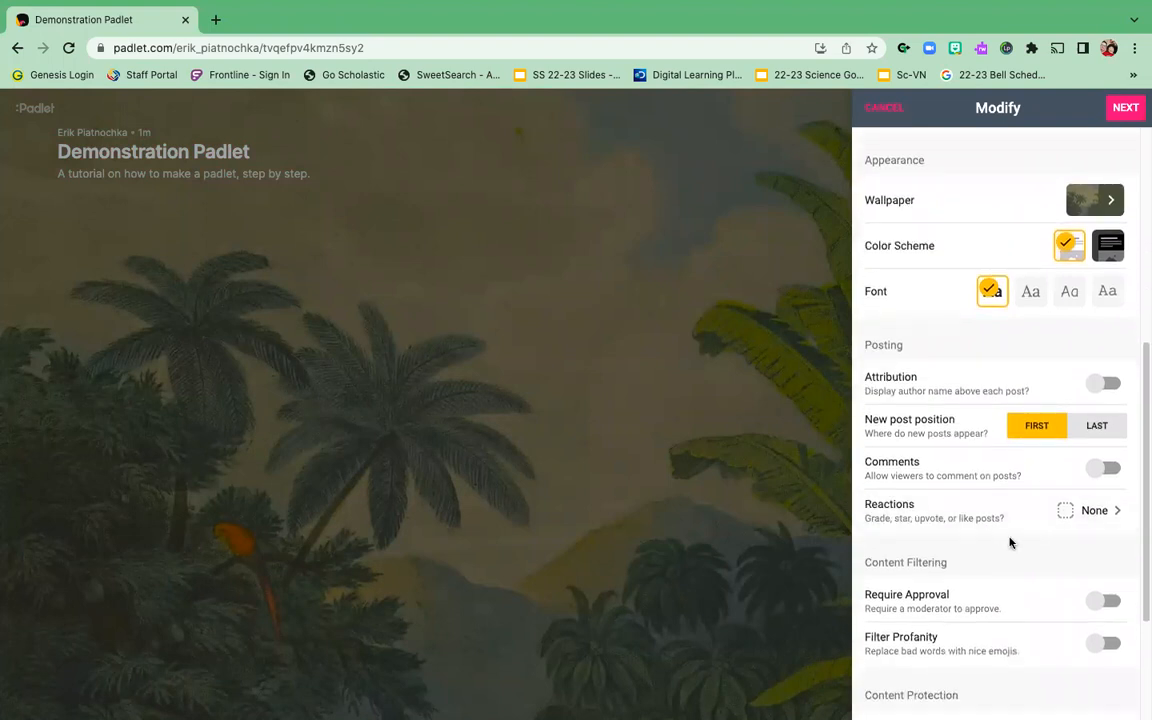
left_click(1074, 516)
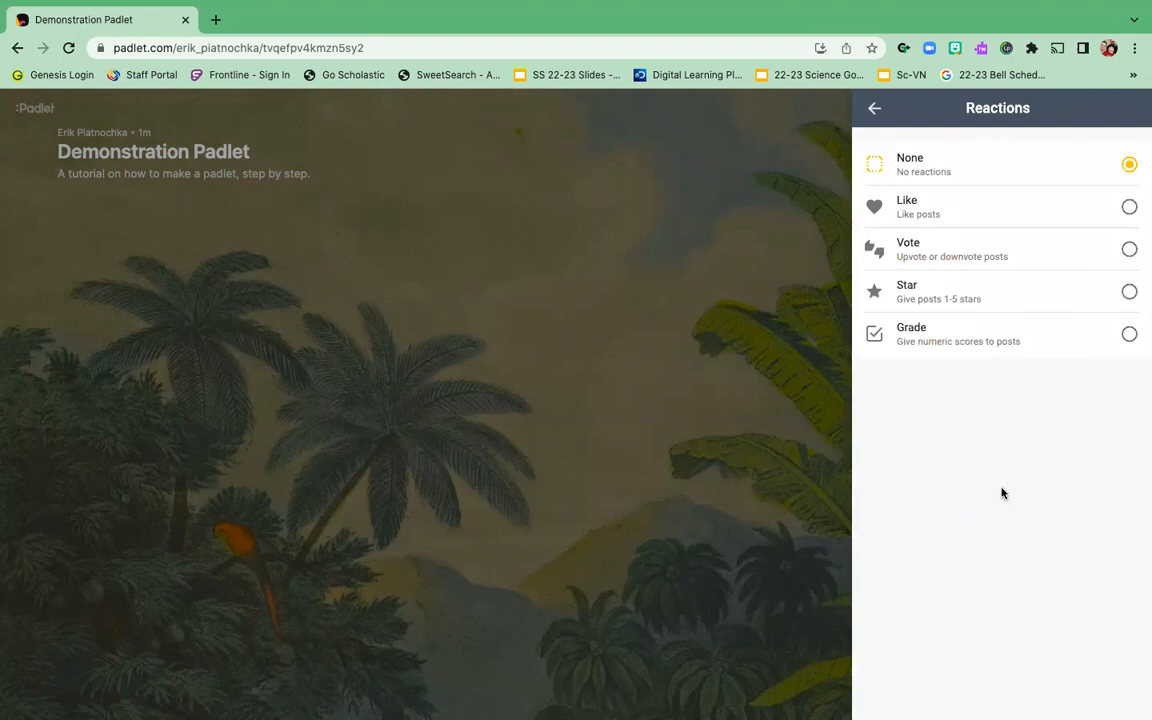
left_click(1131, 210)
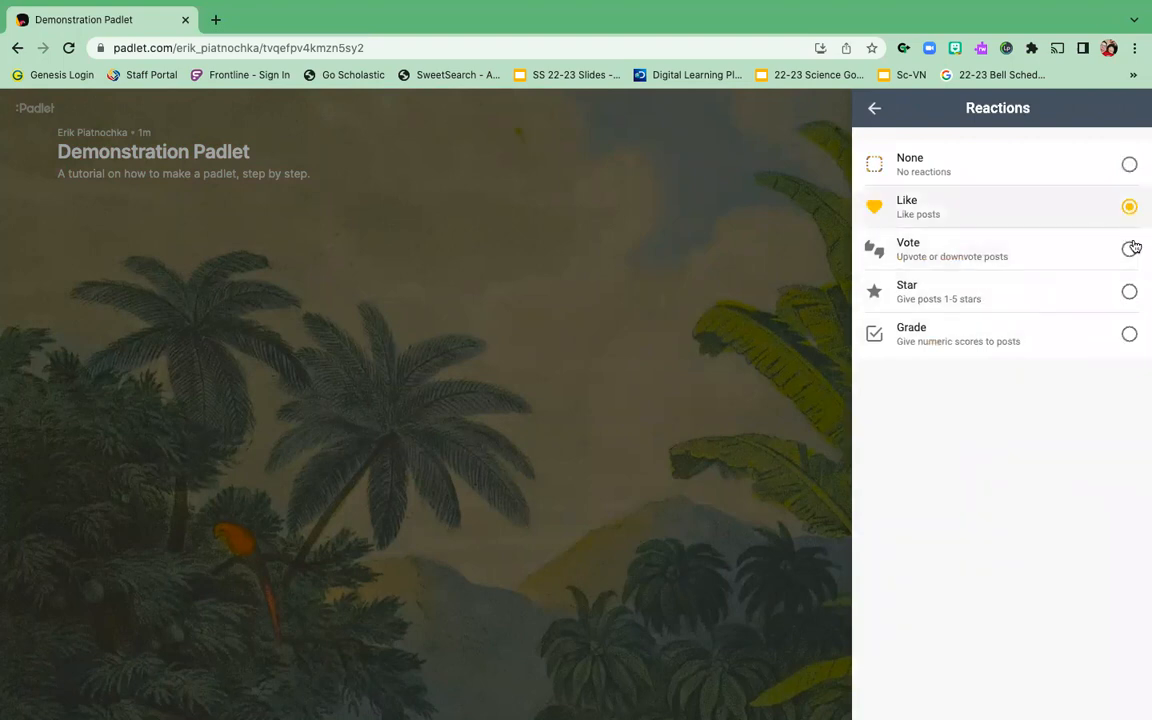
left_click(1132, 256)
left_click(1131, 294)
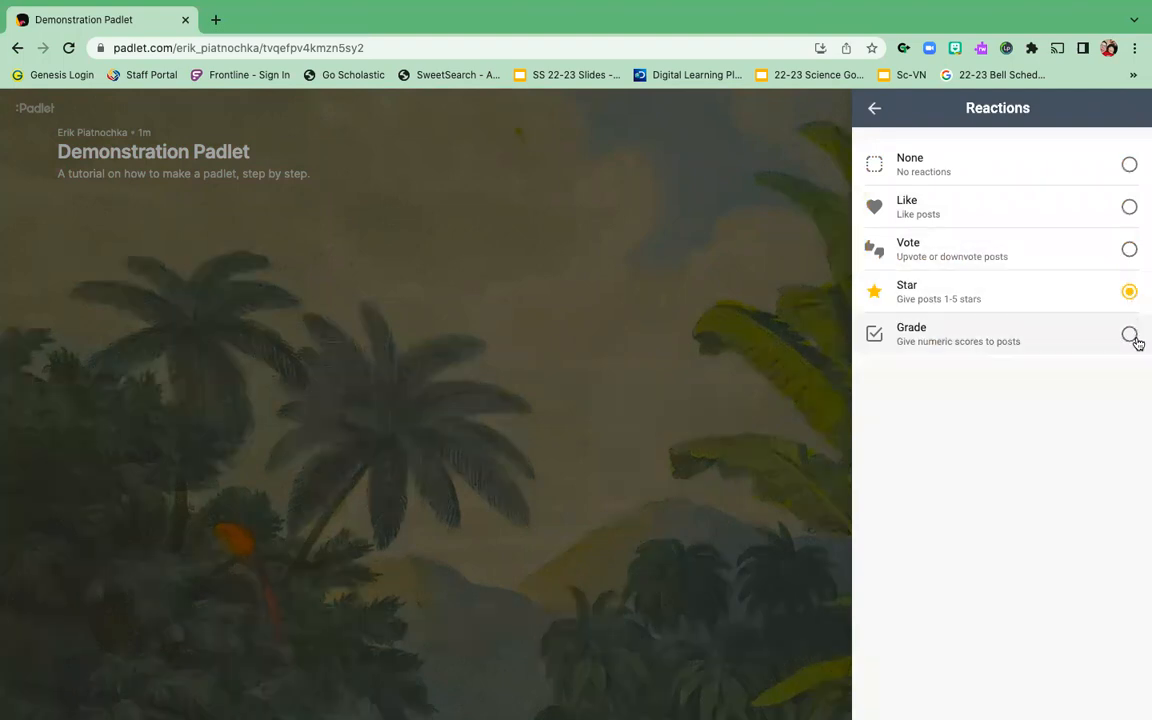
left_click(1131, 336)
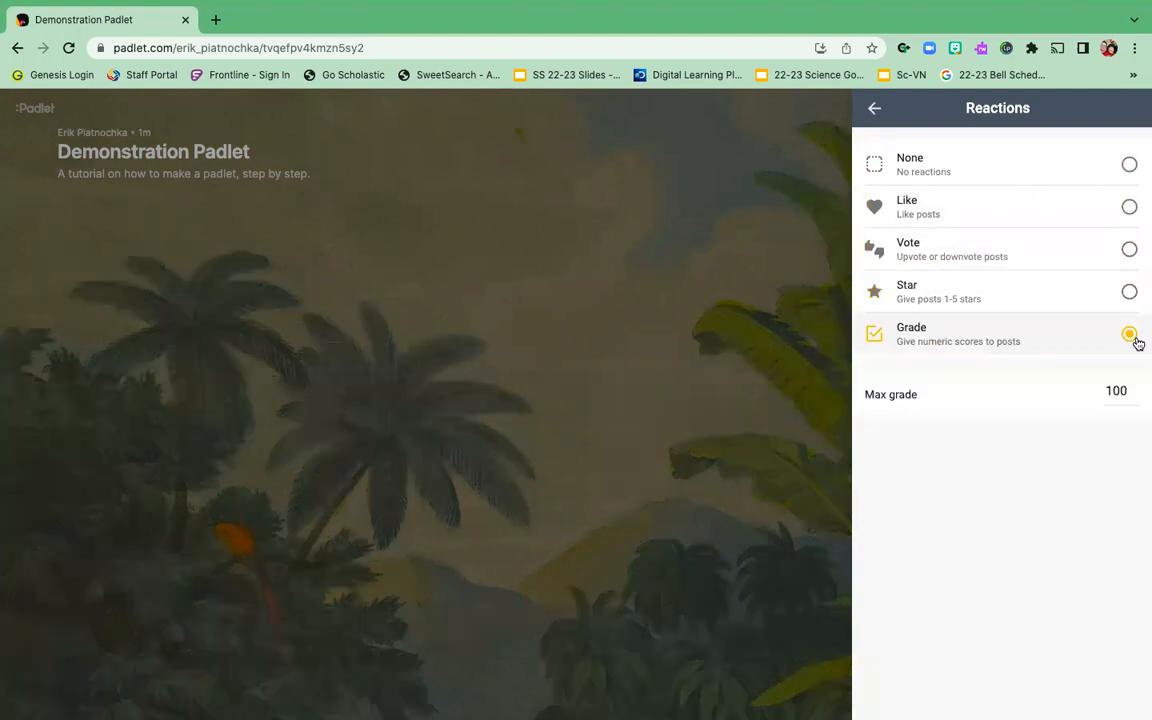
left_click(1131, 208)
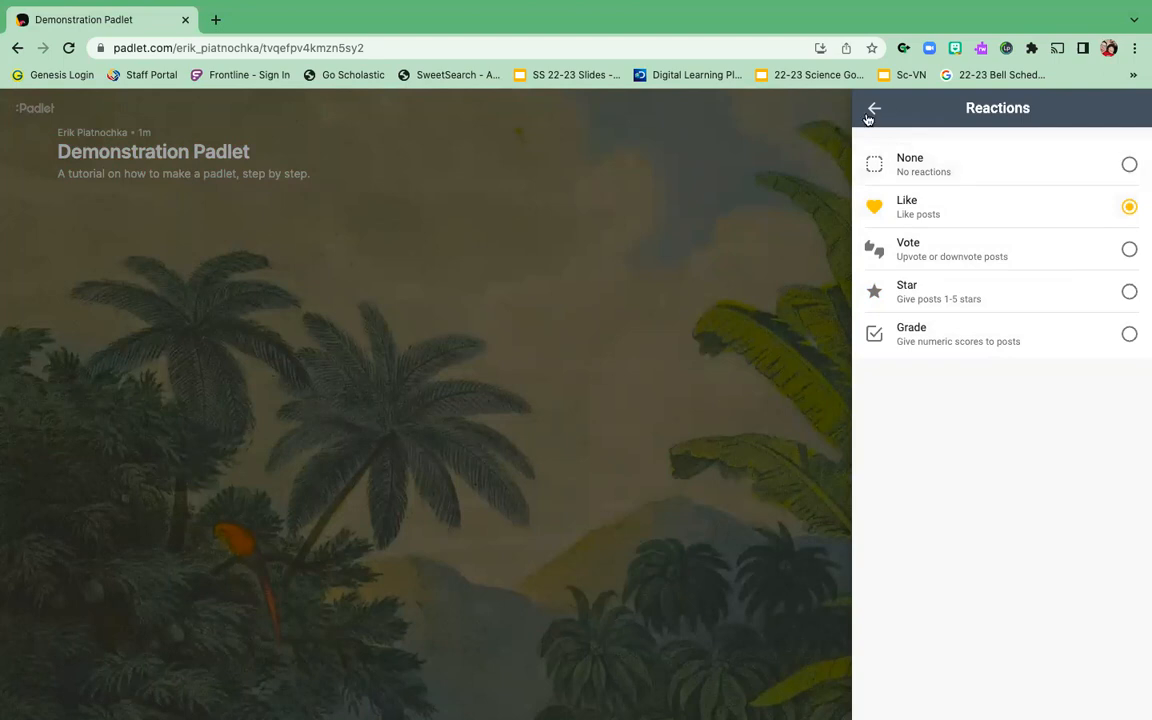
left_click(870, 112)
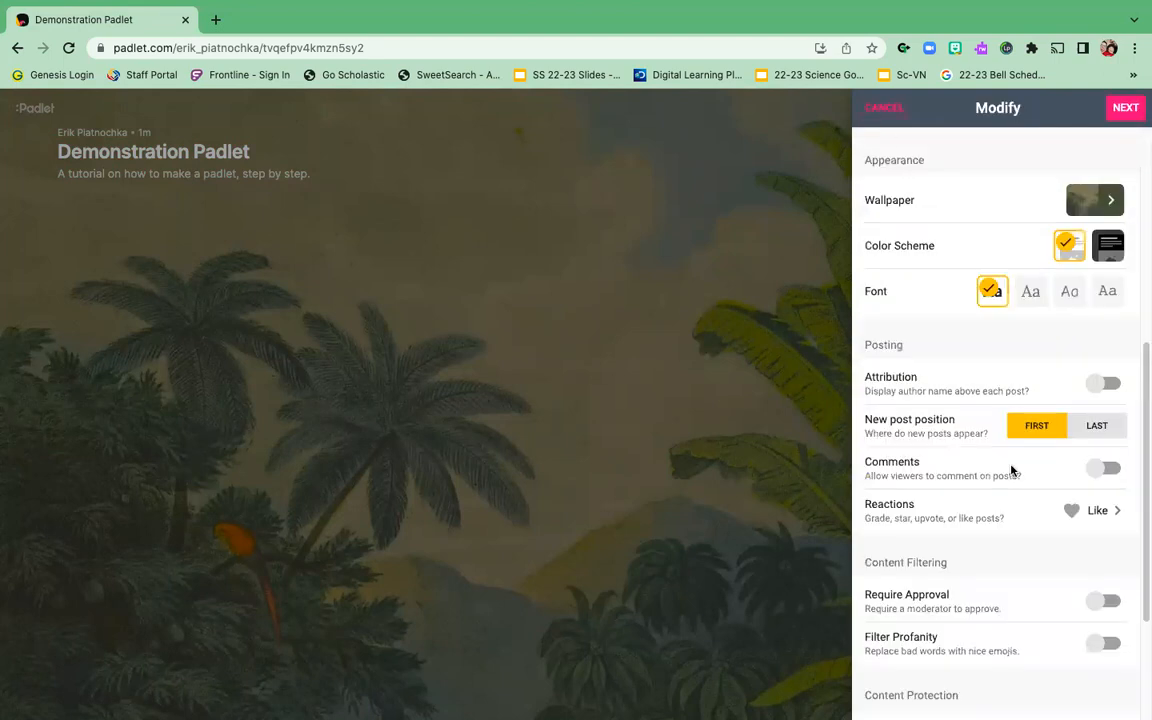
scroll(1010, 470, "down", 3)
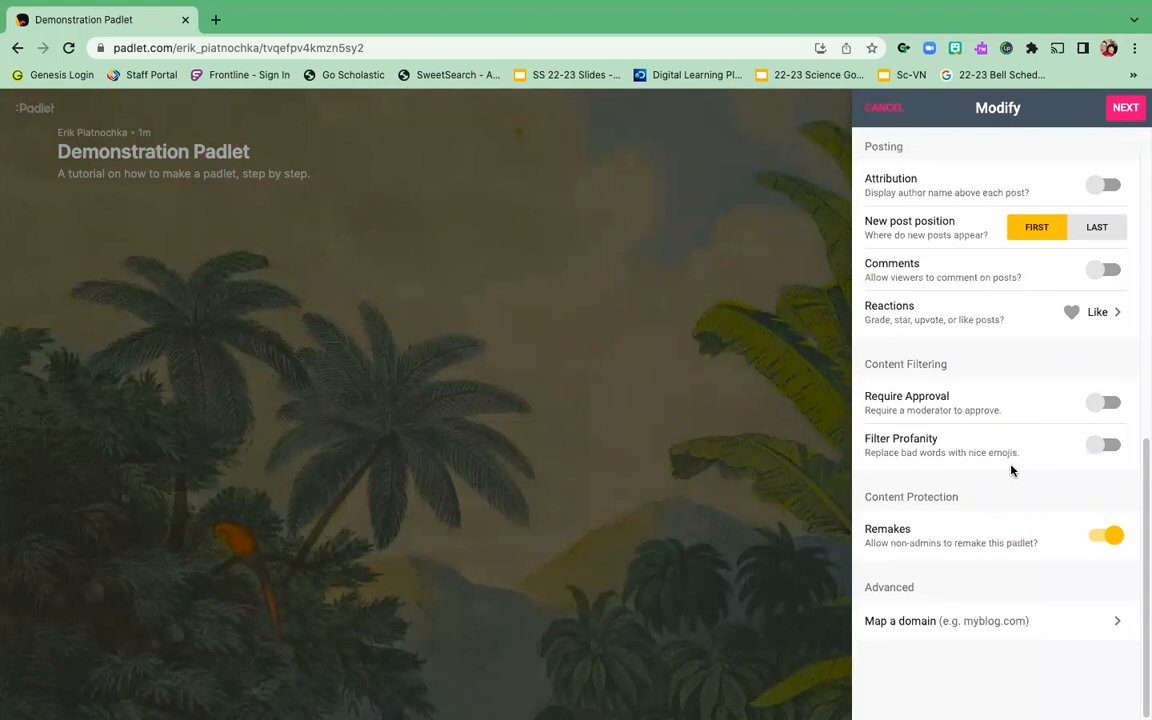
Step: Finish setup with Next and Start Posting, then begin a new post on the empty board
left_click(1127, 112)
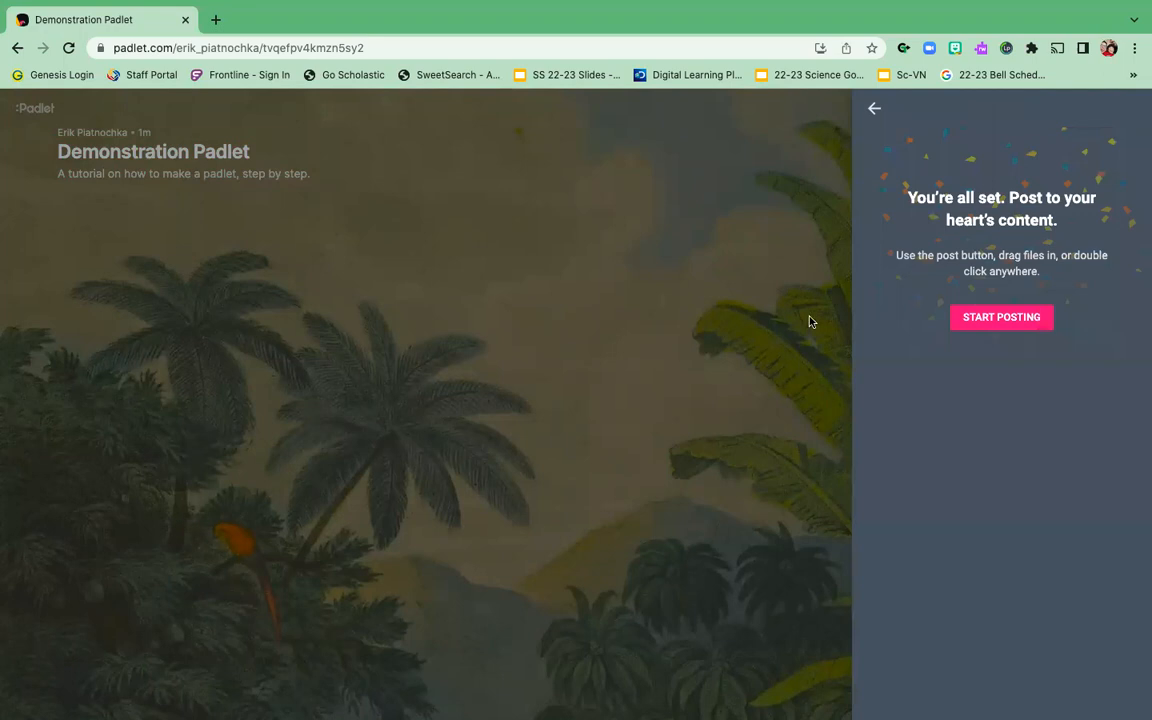
left_click(987, 322)
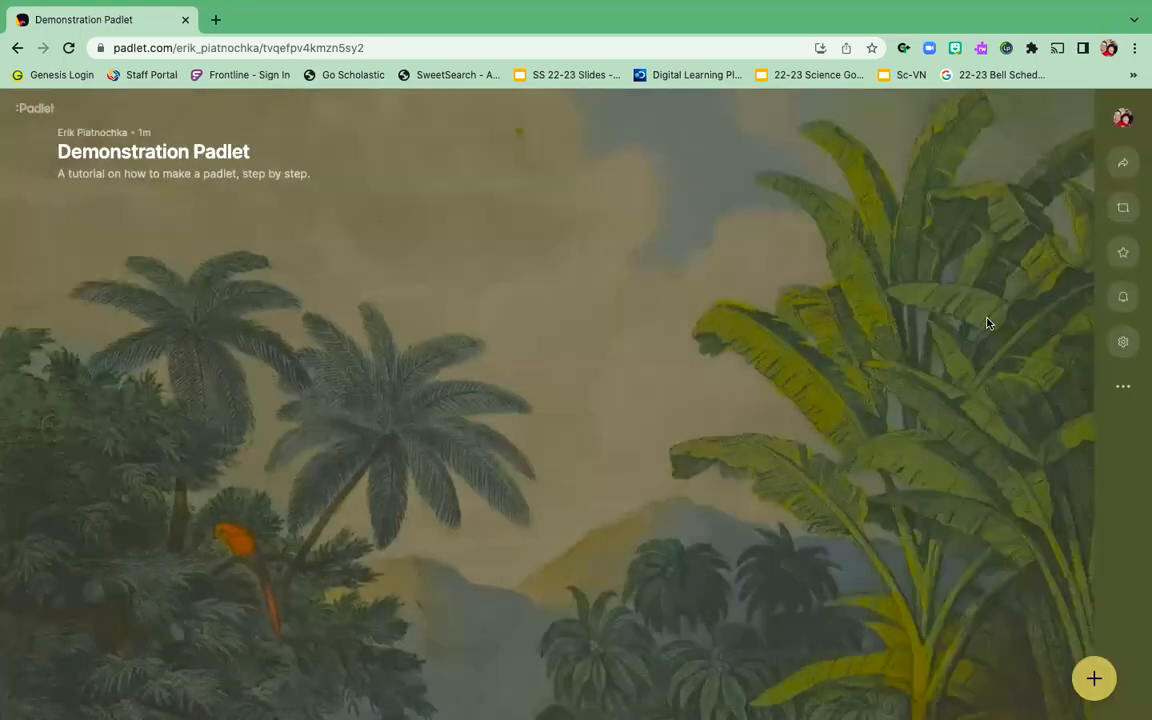
left_click(1095, 682)
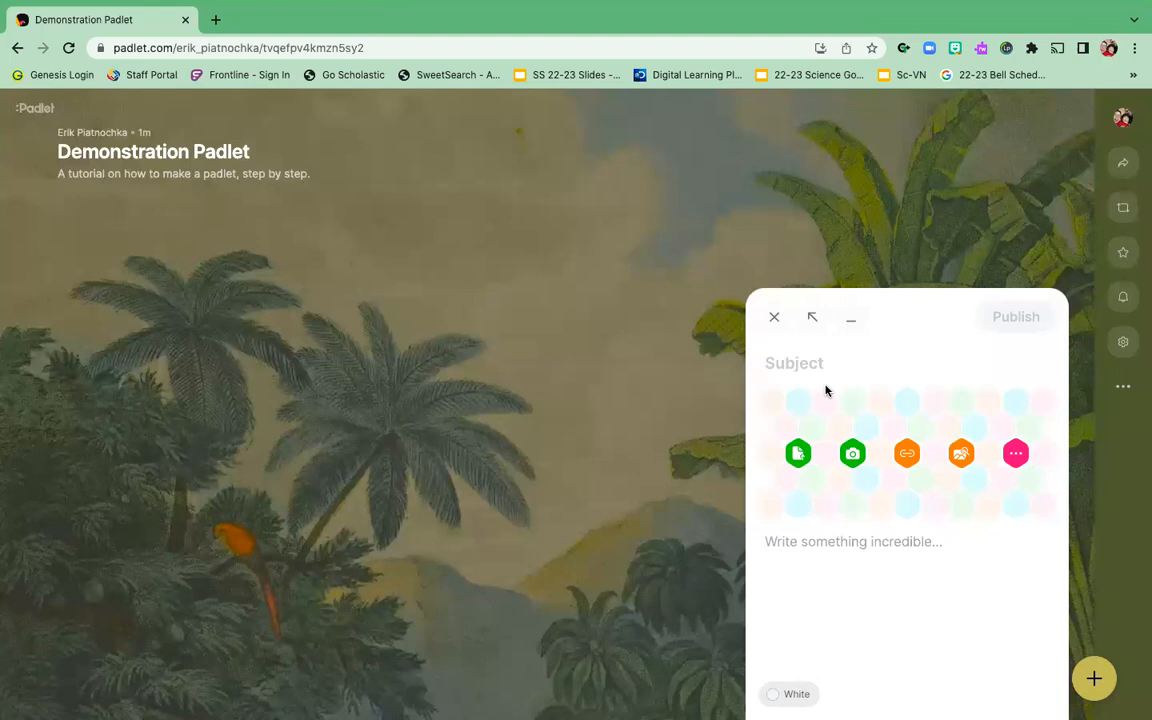
Step: Publish a 'First Step' post reading 'Log in to Padlet as the teacher.', like it, and start another
type("First Step")
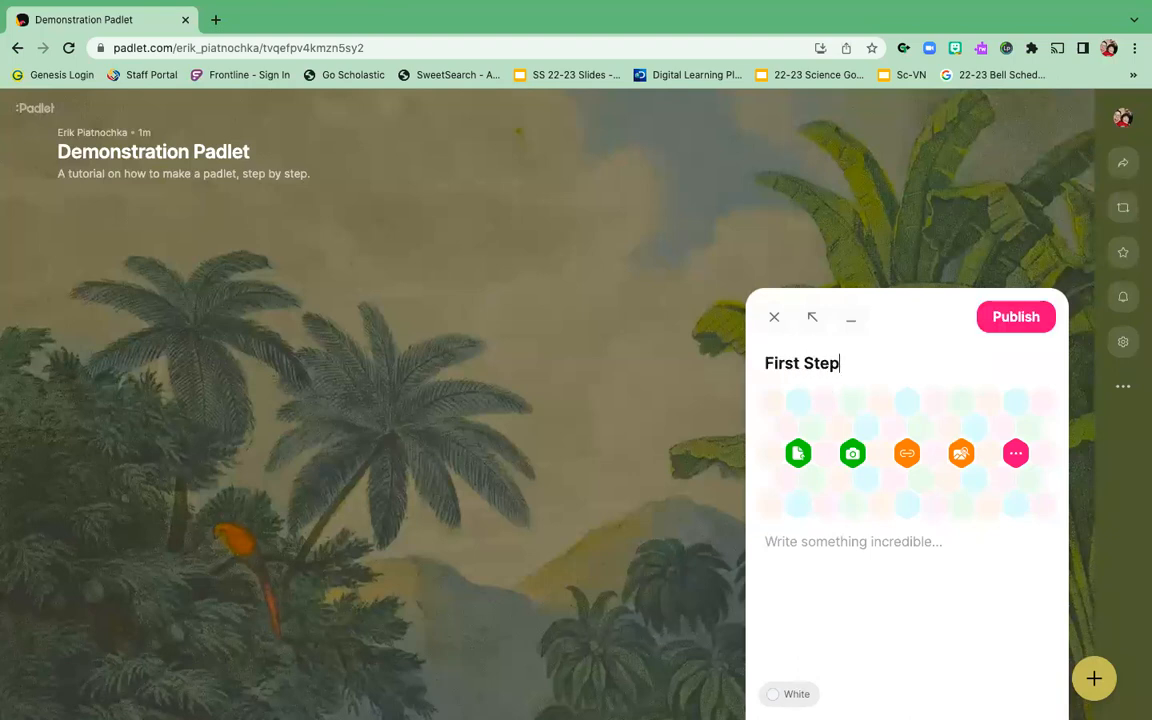
left_click(830, 545)
type("Log in to Padlet as the teacher.")
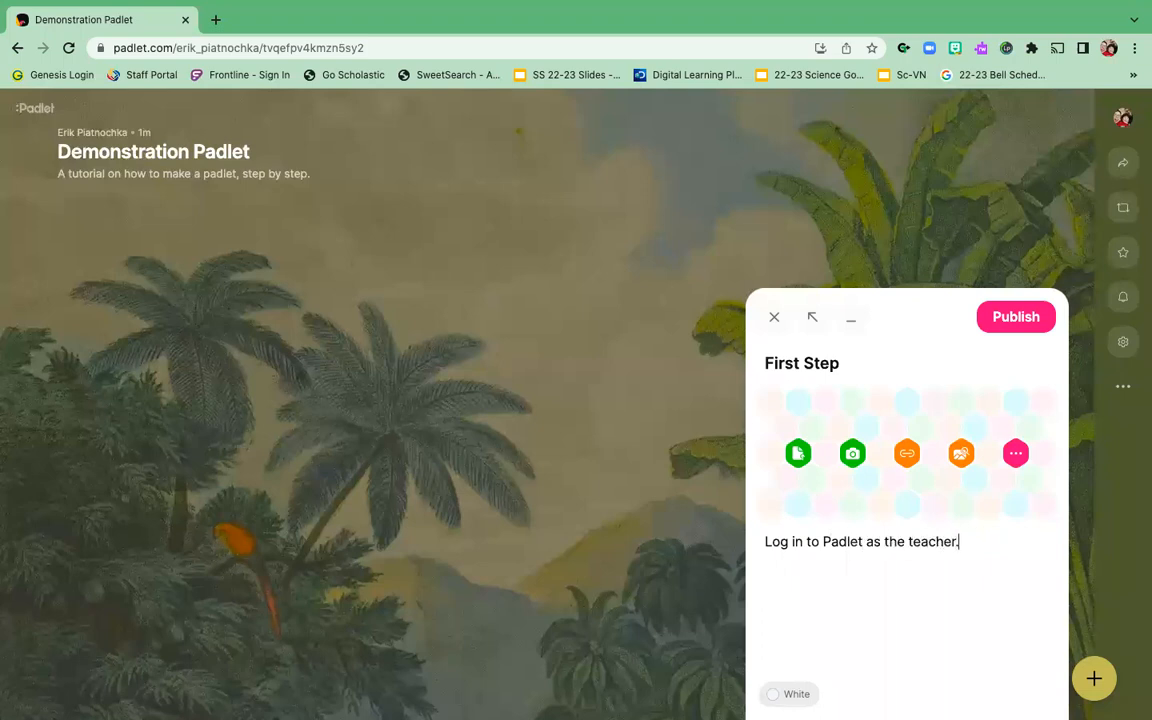
left_click(1009, 323)
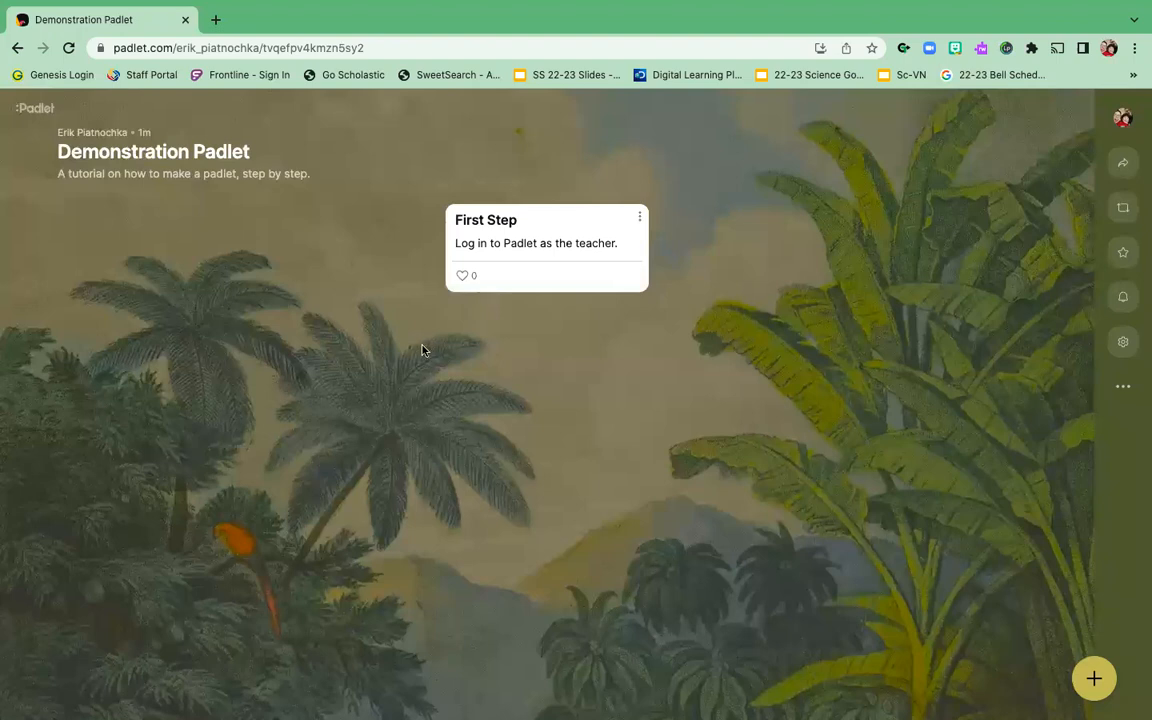
left_click(462, 276)
left_click(1096, 680)
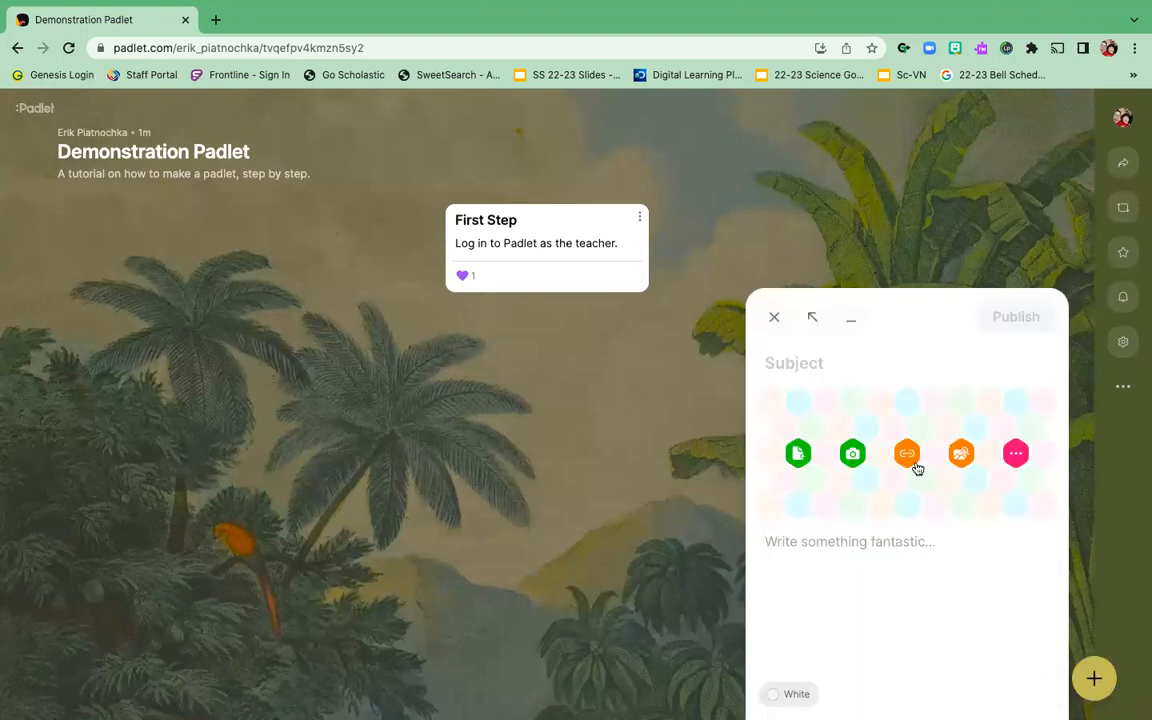
Step: Publish a 'Second Step' post reading 'Create a padlet by selecting your format'
type("Second Step")
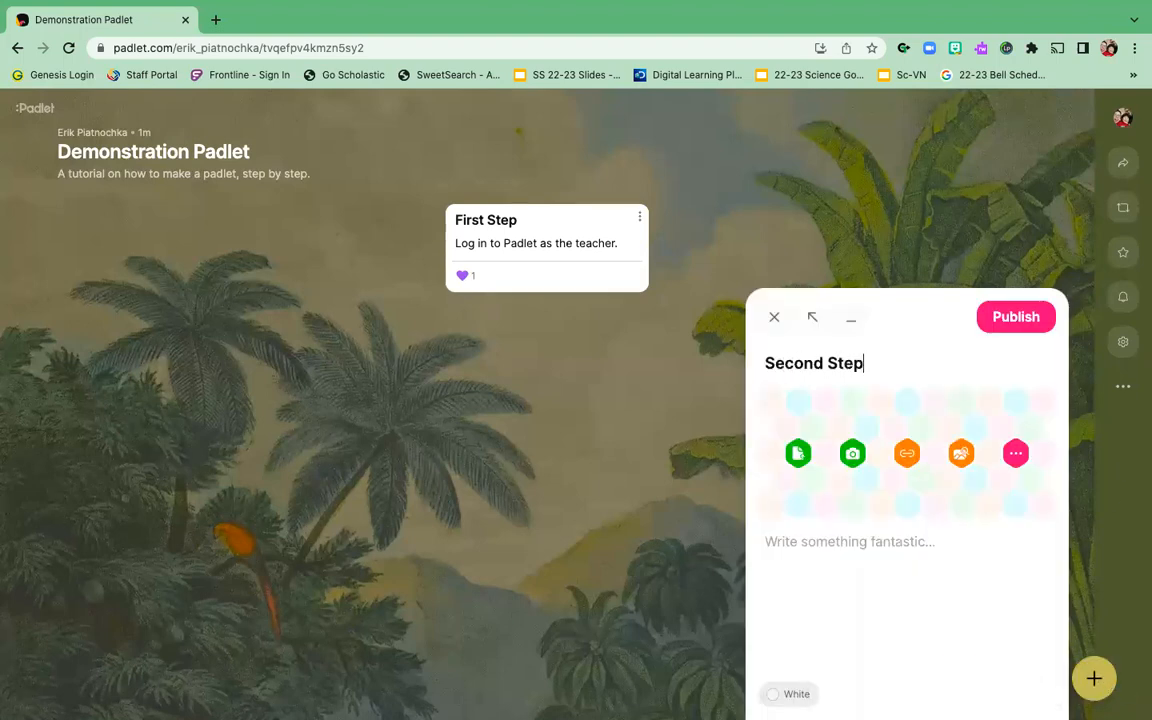
left_click(797, 541)
type("Crea")
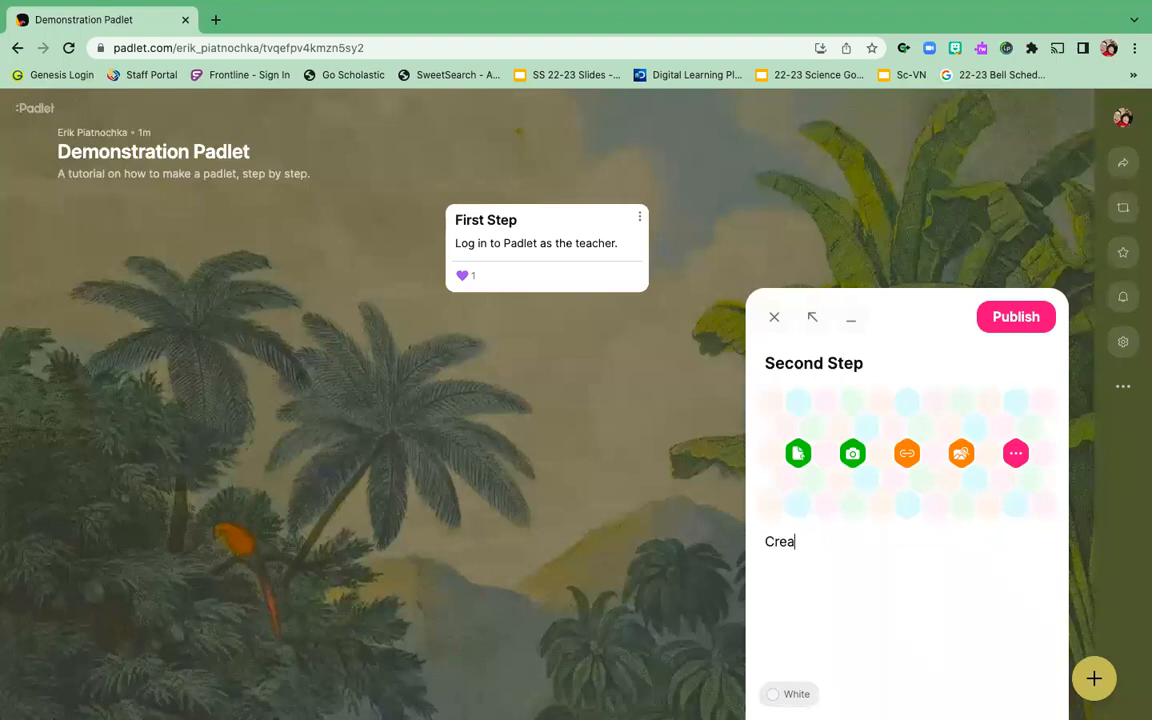
type("te a padlet by")
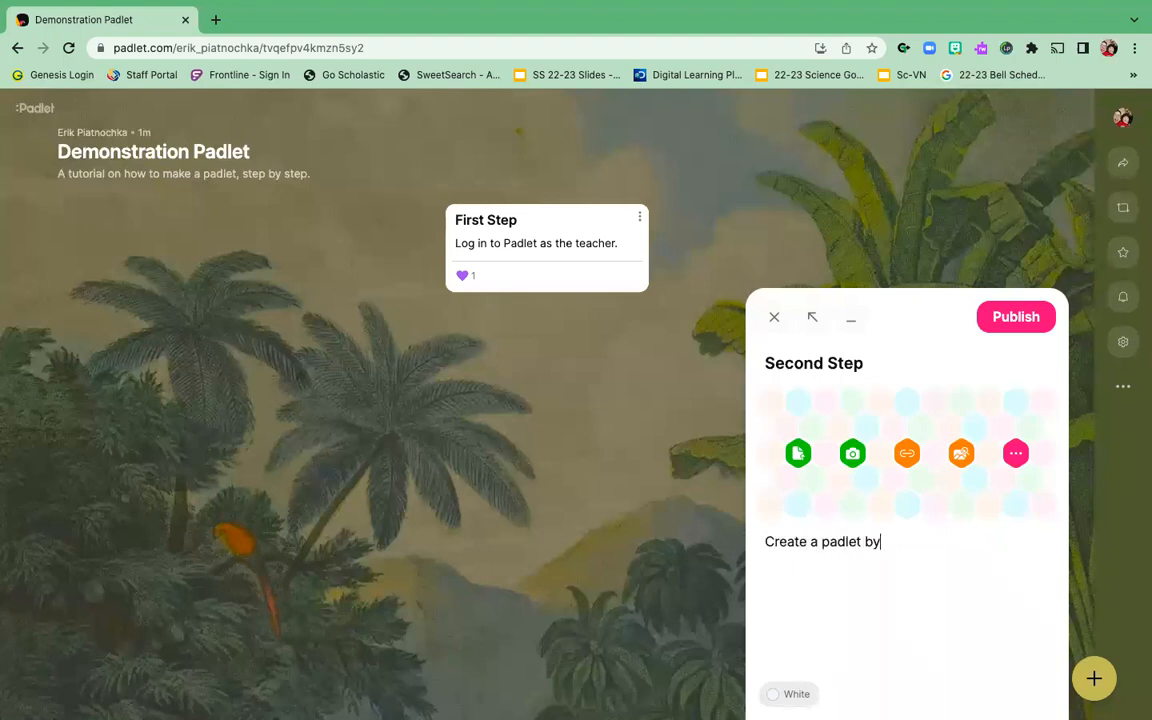
type(" selecting your format")
left_click(1034, 318)
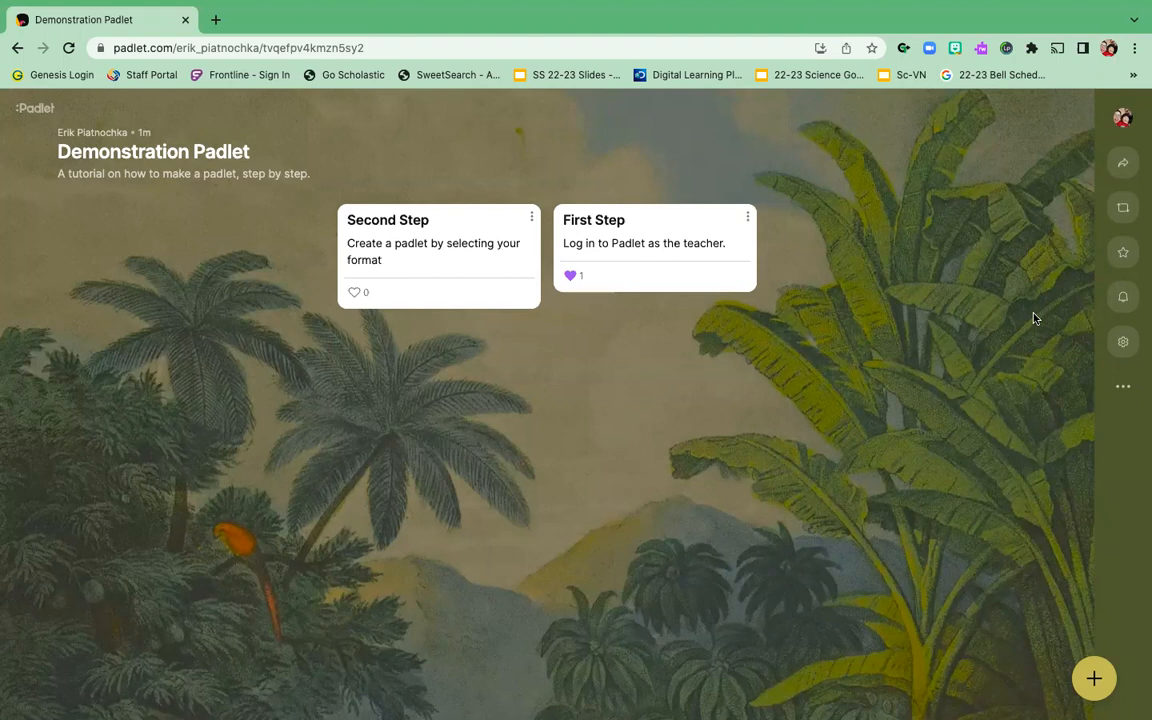
left_click(216, 21)
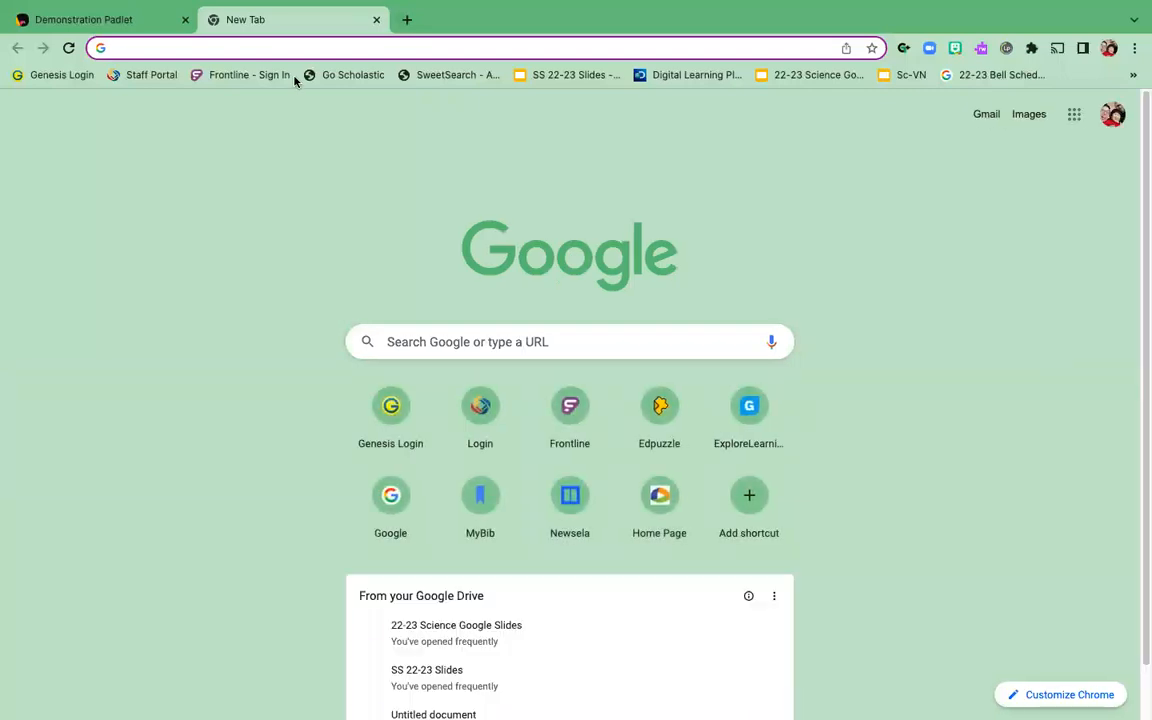
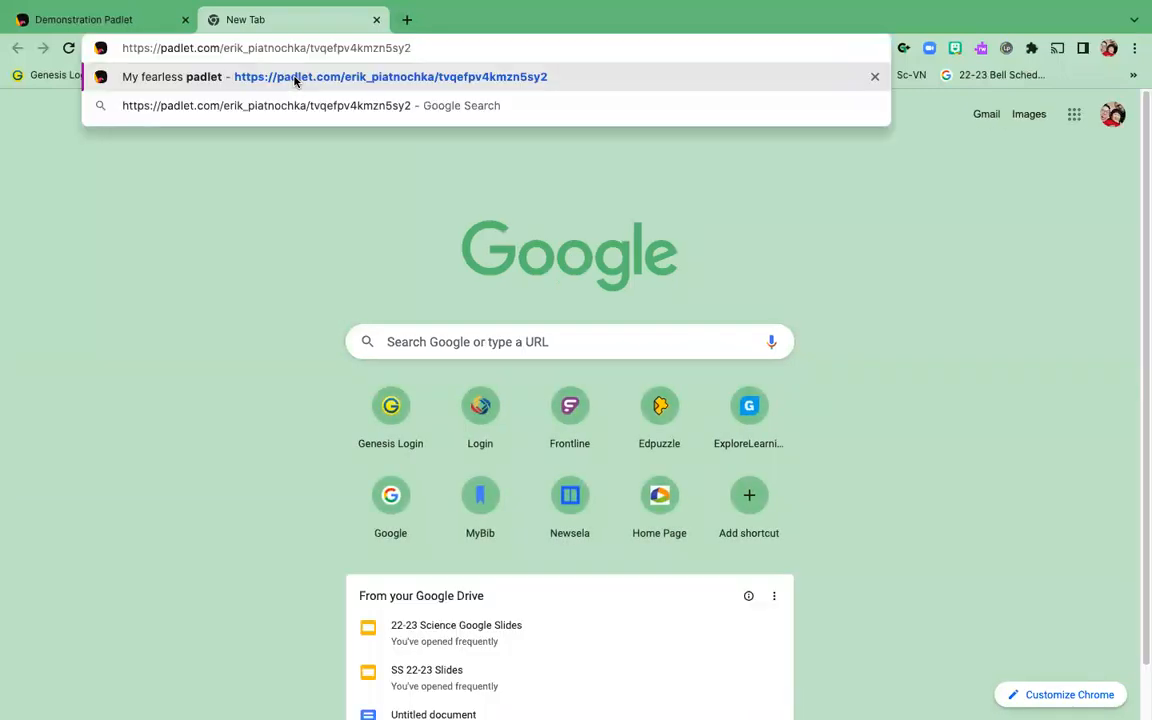
Step: Paste the Demonstration Padlet's link into the new tab and open the matching suggestion
left_click(398, 79)
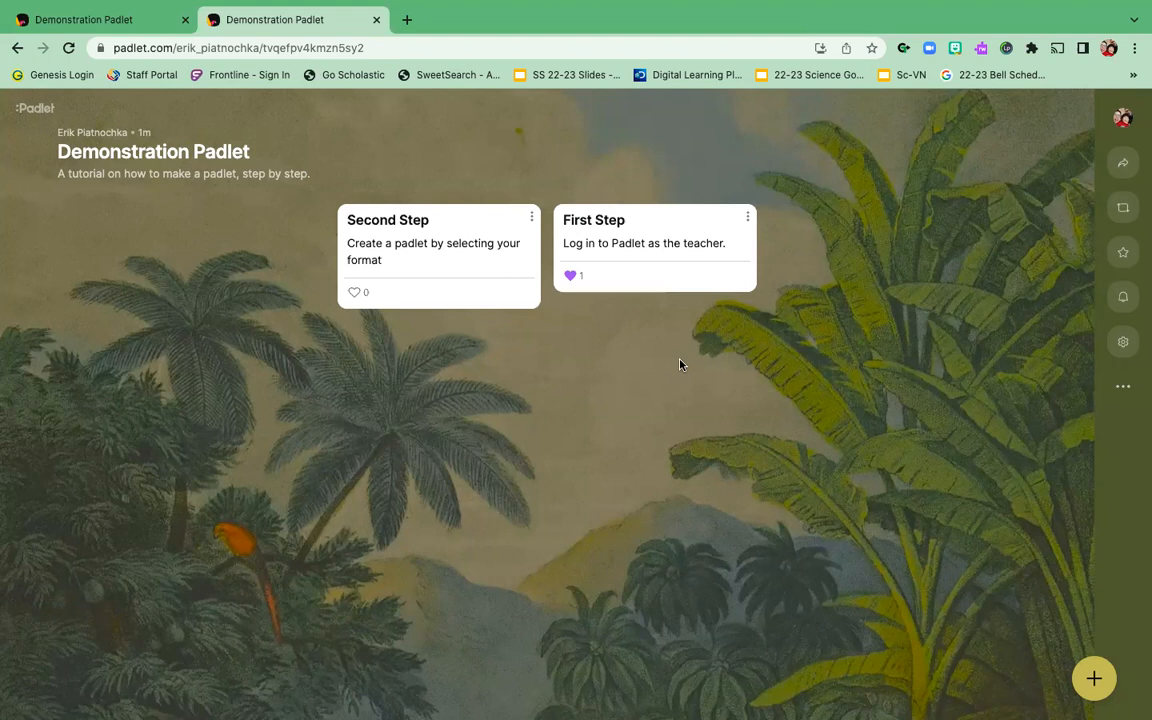
Step: Close the second Demonstration Padlet tab, keeping the original board open
left_click(376, 20)
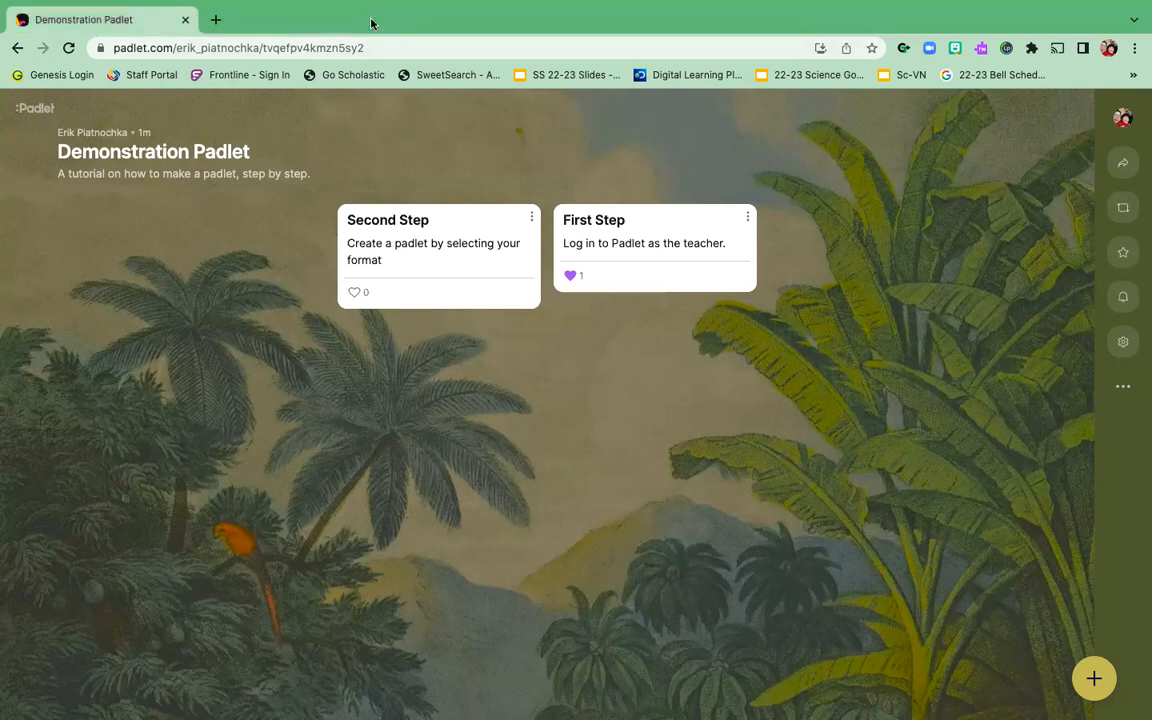